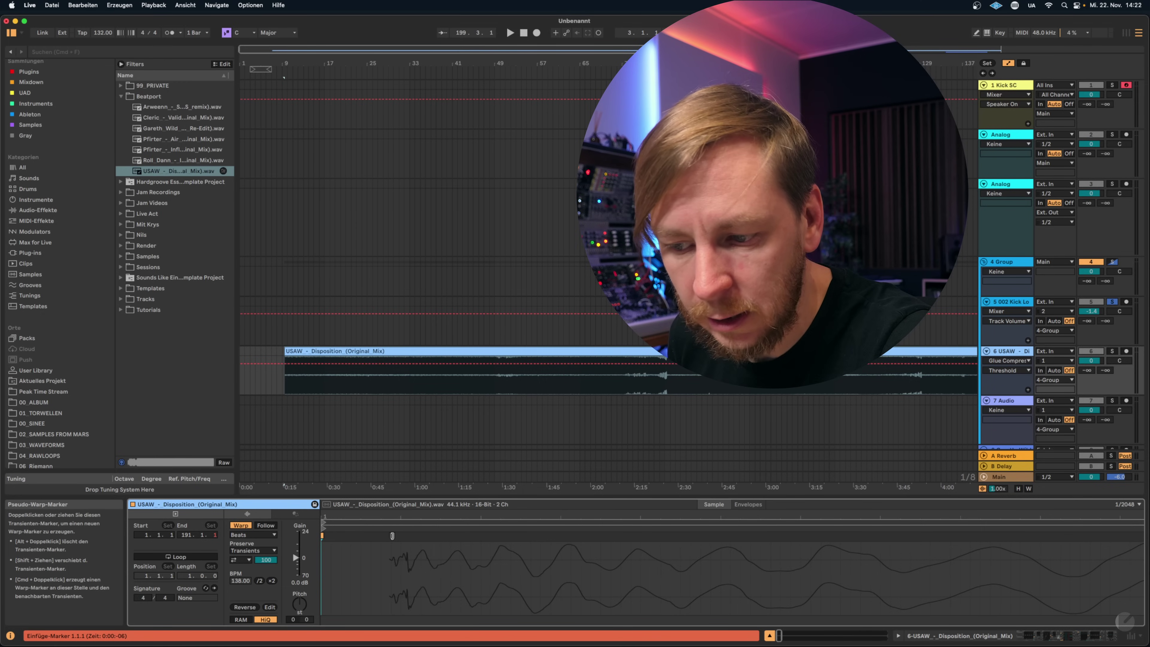
Place a warp marker on the first transient of the USAW - Disposition clip and set 1.1.1 there
scroll(393, 537, down, 5)
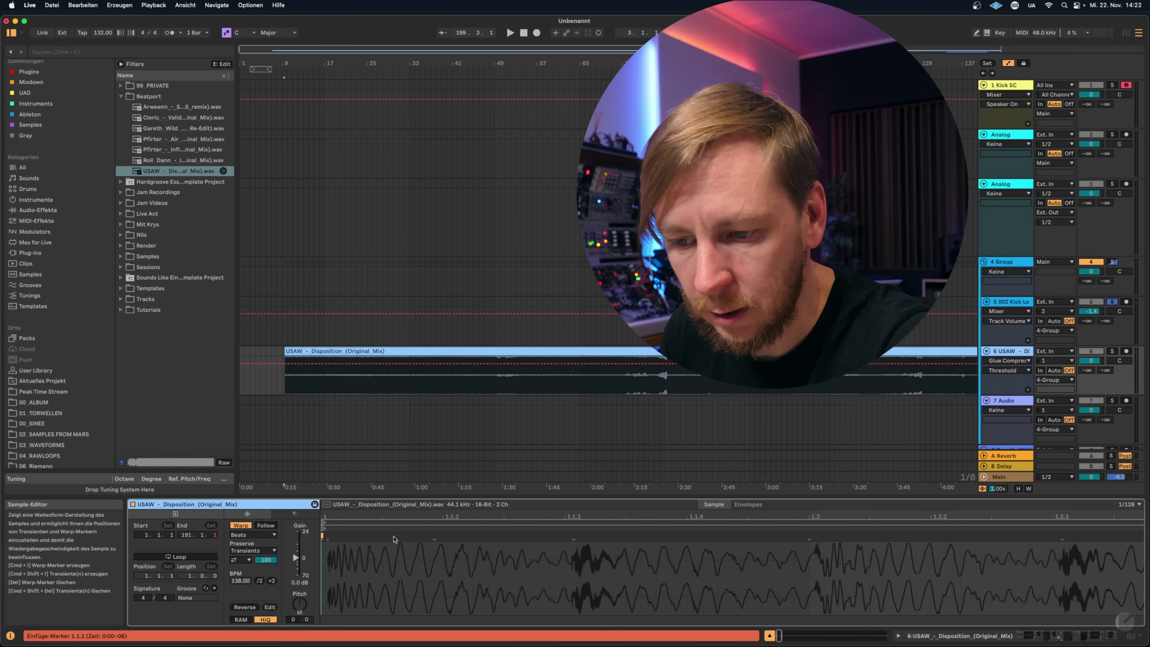
scroll(394, 538, up, 3)
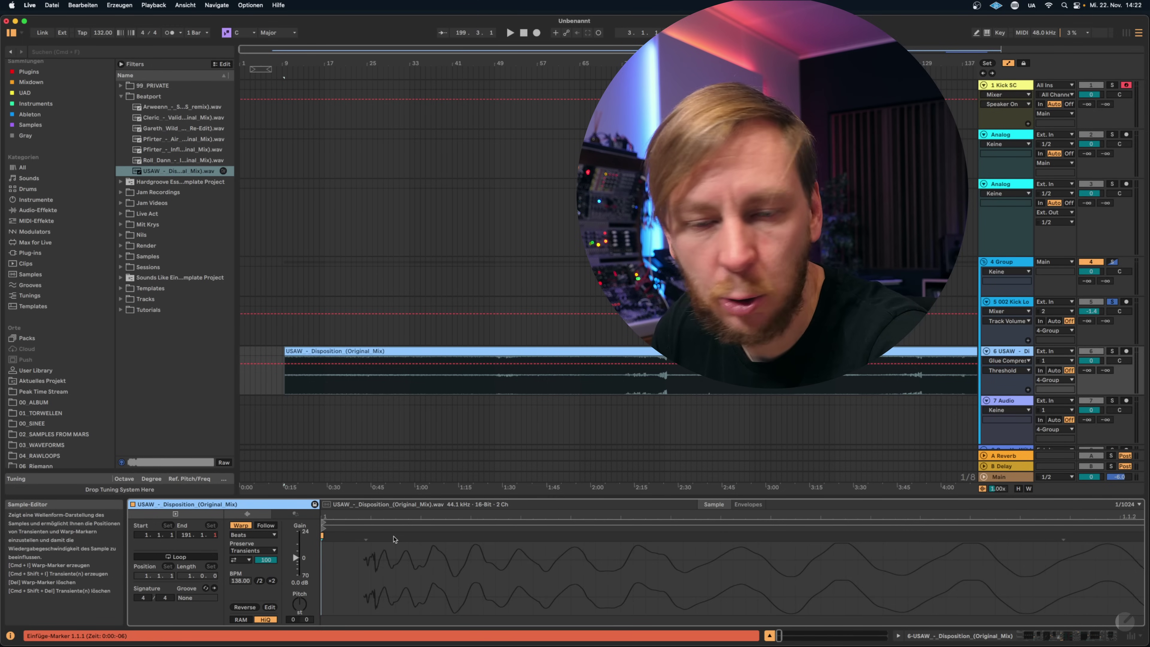
double_click(365, 537)
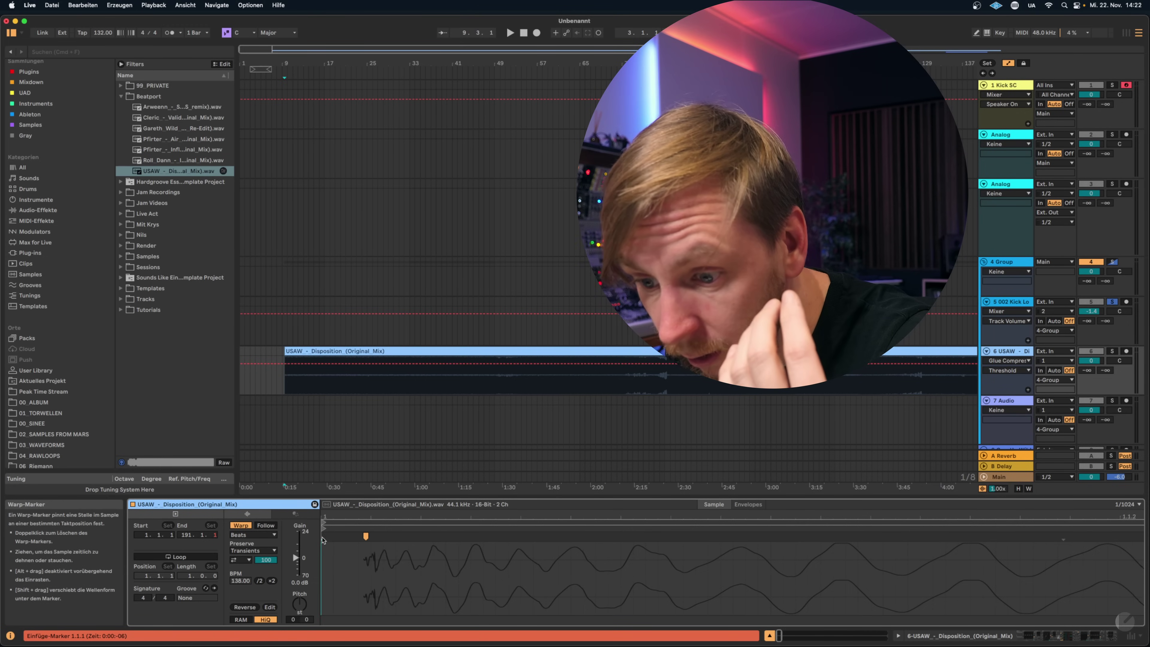
right_click(365, 536)
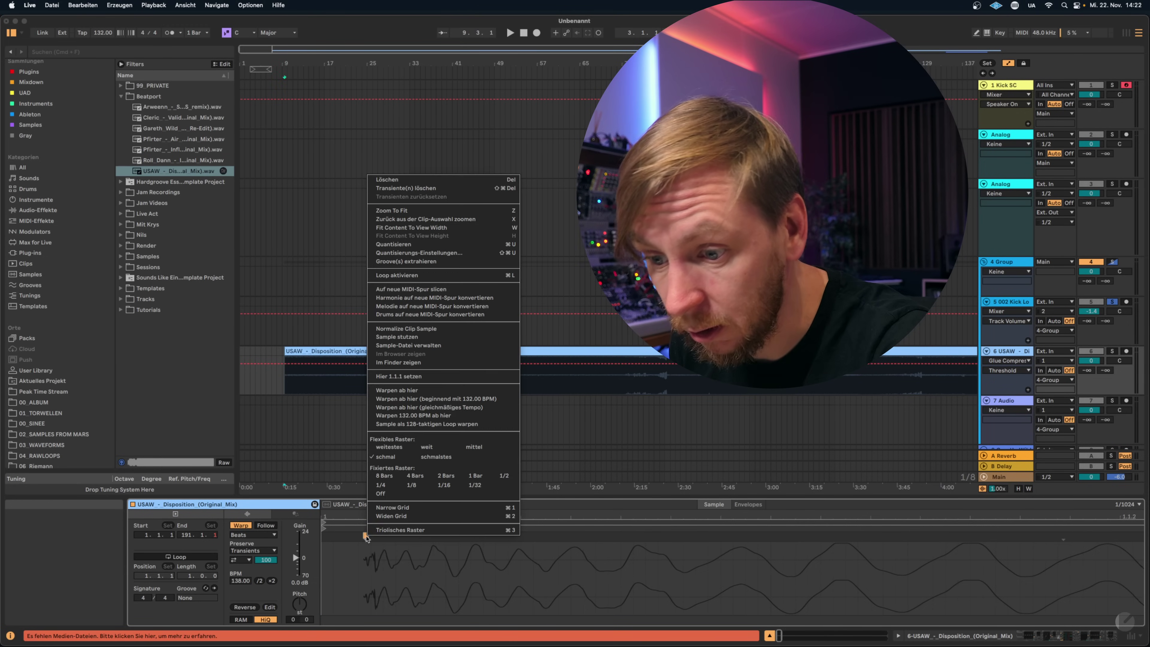
click(400, 377)
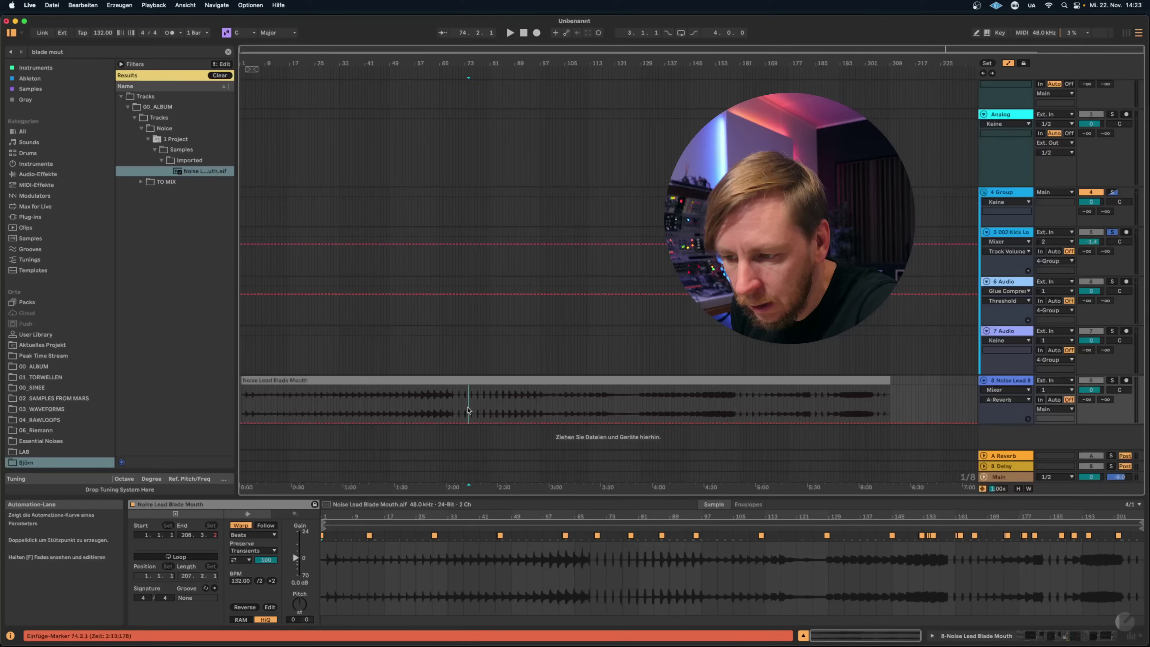
Split the Noise Lead Blade Mouth clip around the hits at 73.1.3–73.2.3 and 75.1.3–75.2.3, and delete the segment between them
scroll(469, 410, up, 10)
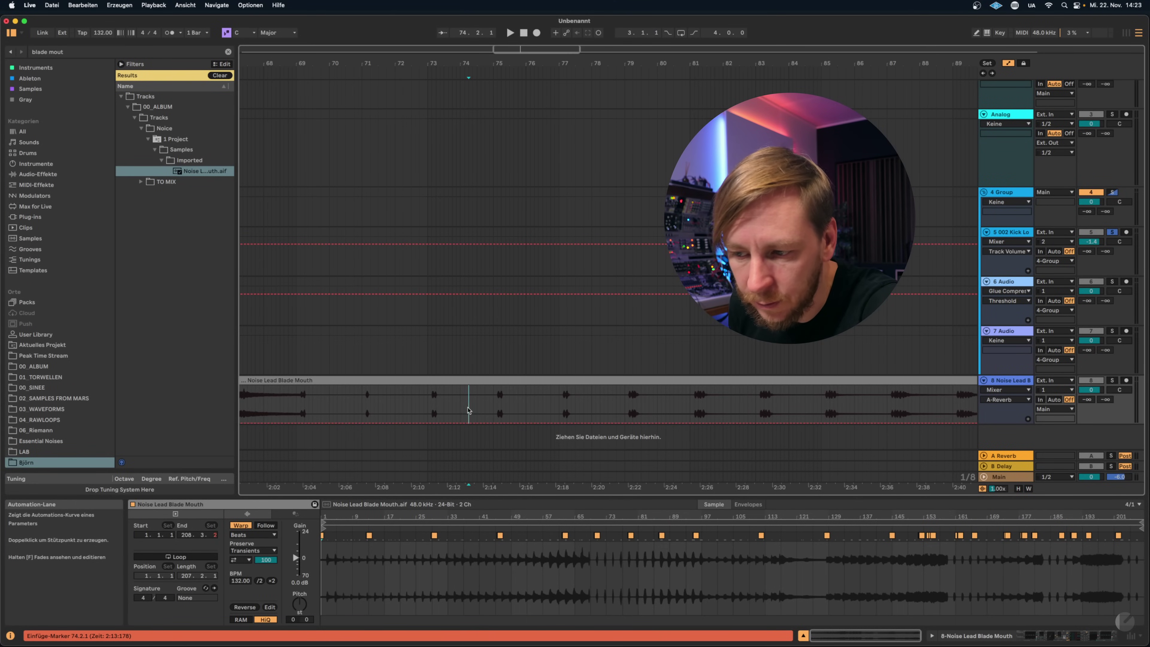
drag(431, 406, 506, 404)
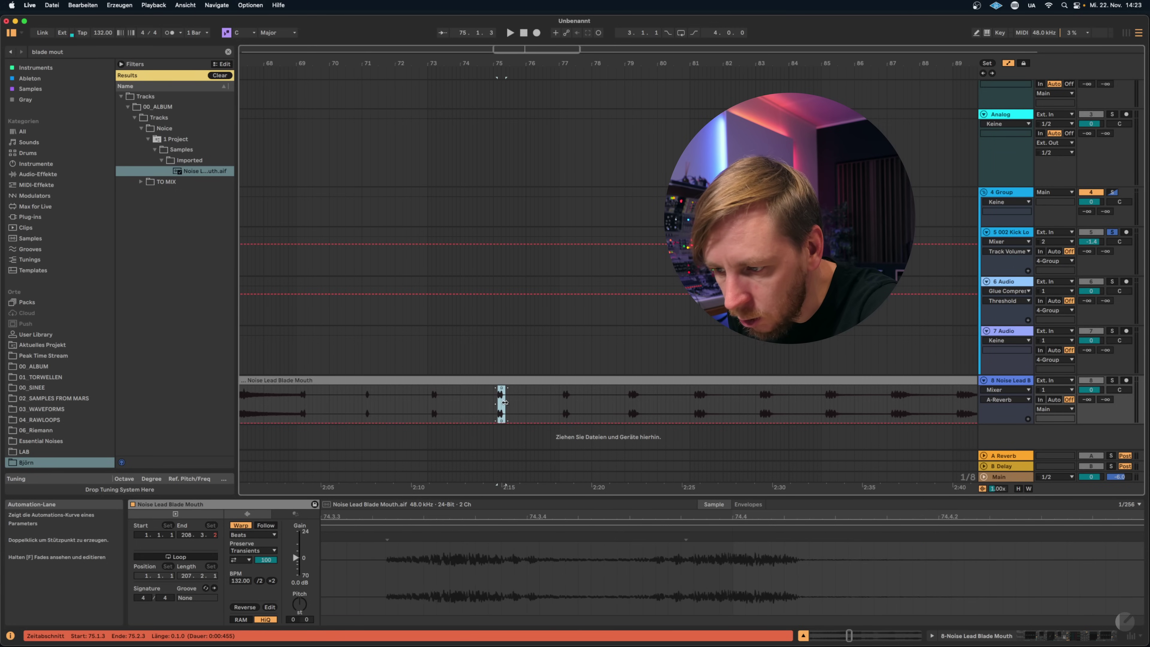
key(super+e)
drag(439, 403, 431, 402)
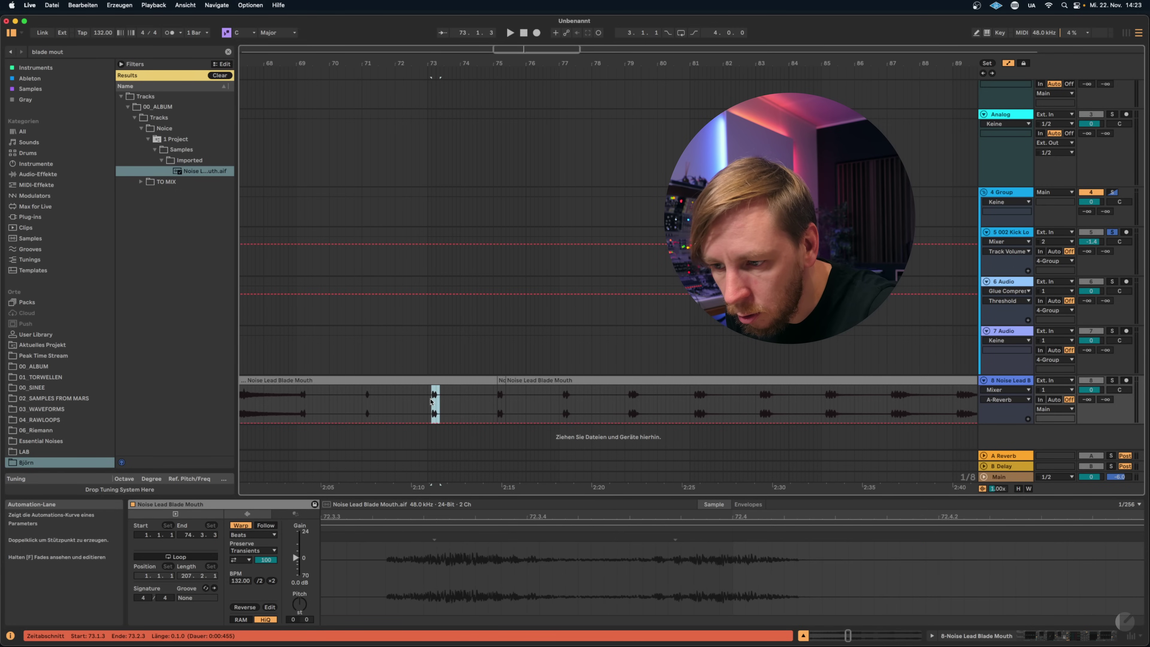
key(super+e)
click(466, 385)
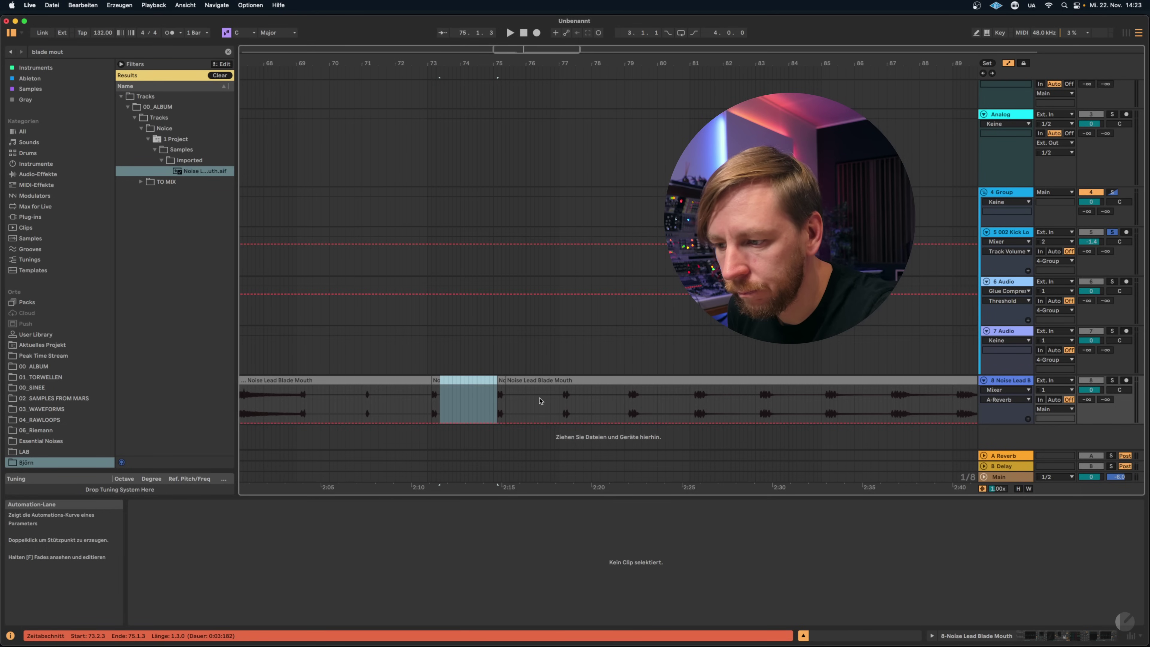
Split the Noise Lead Blade Mouth clip at 77.1.3 and delete the segment from 75.2.3 to 77.1.3
click(564, 403)
key(super+e)
click(556, 381)
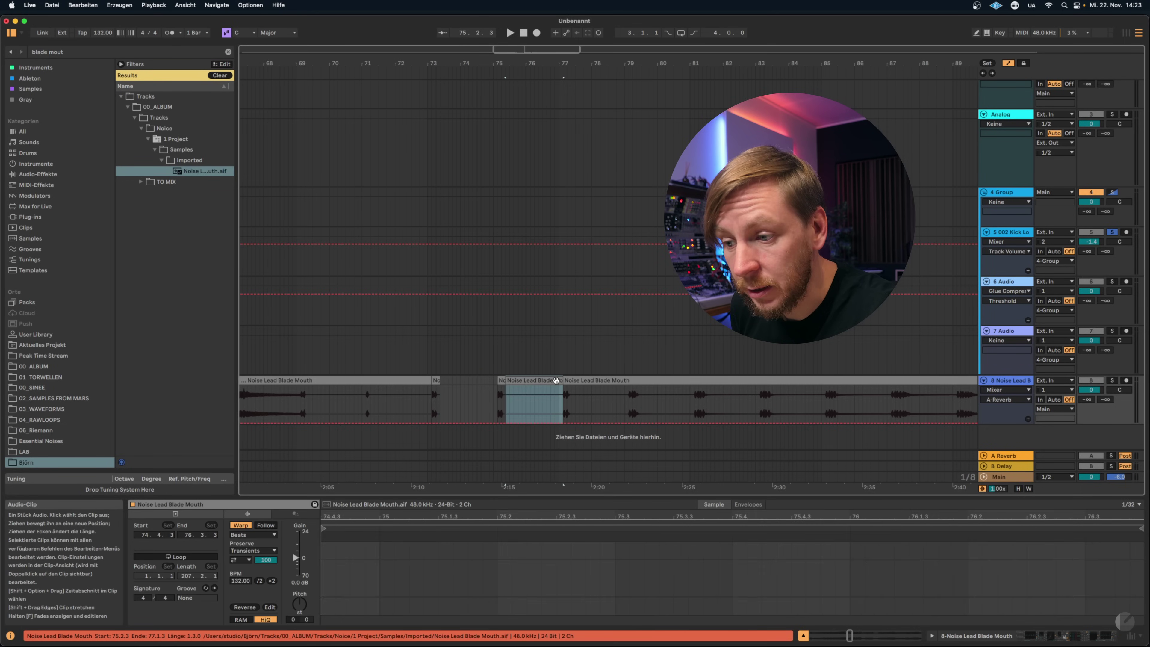
key(Delete)
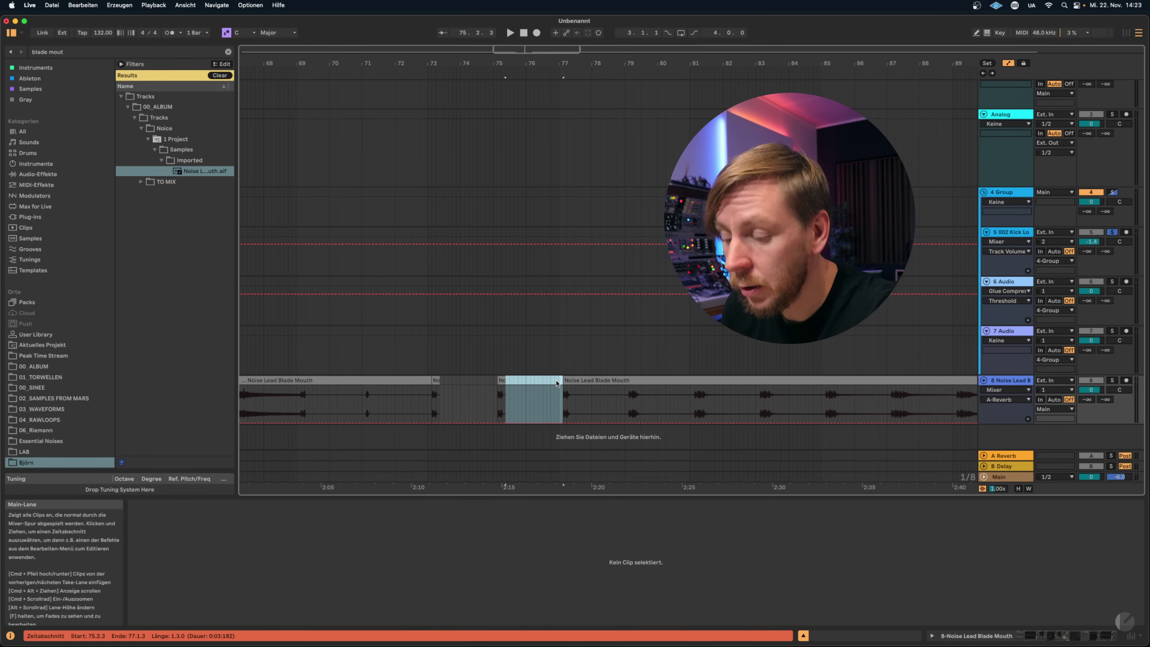
Split the Noise Lead Blade Mouth clip at 77.2.3 and 79.1.3, and delete the segment between the cuts
click(572, 398)
key(super+e)
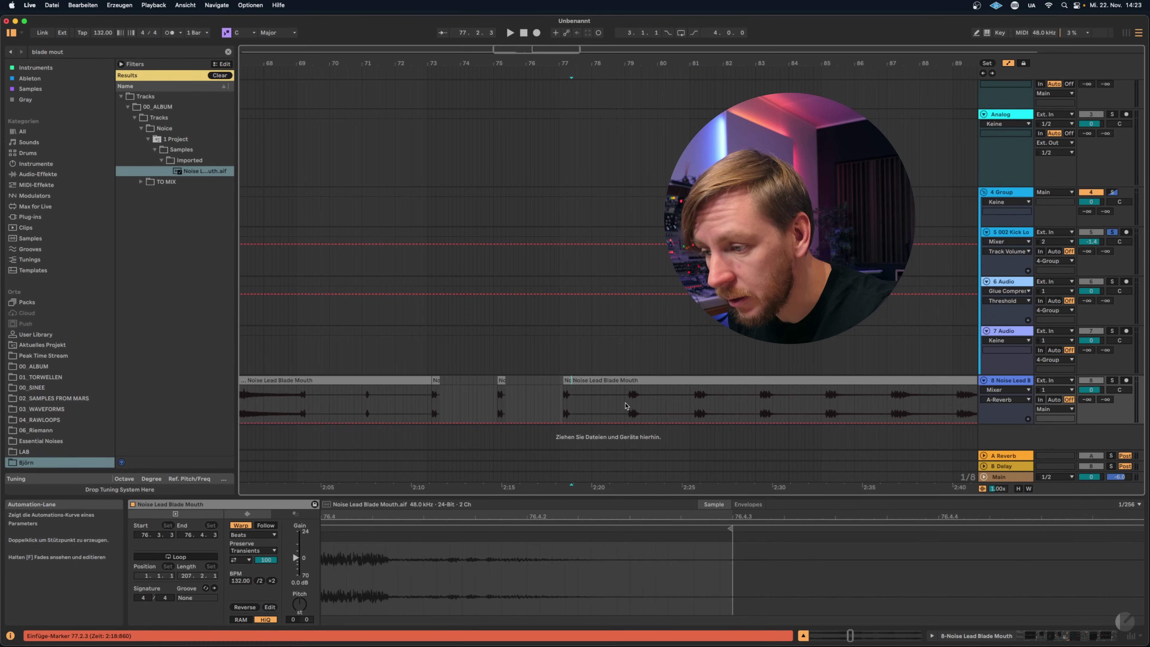
click(629, 405)
key(super+e)
click(615, 383)
key(Delete)
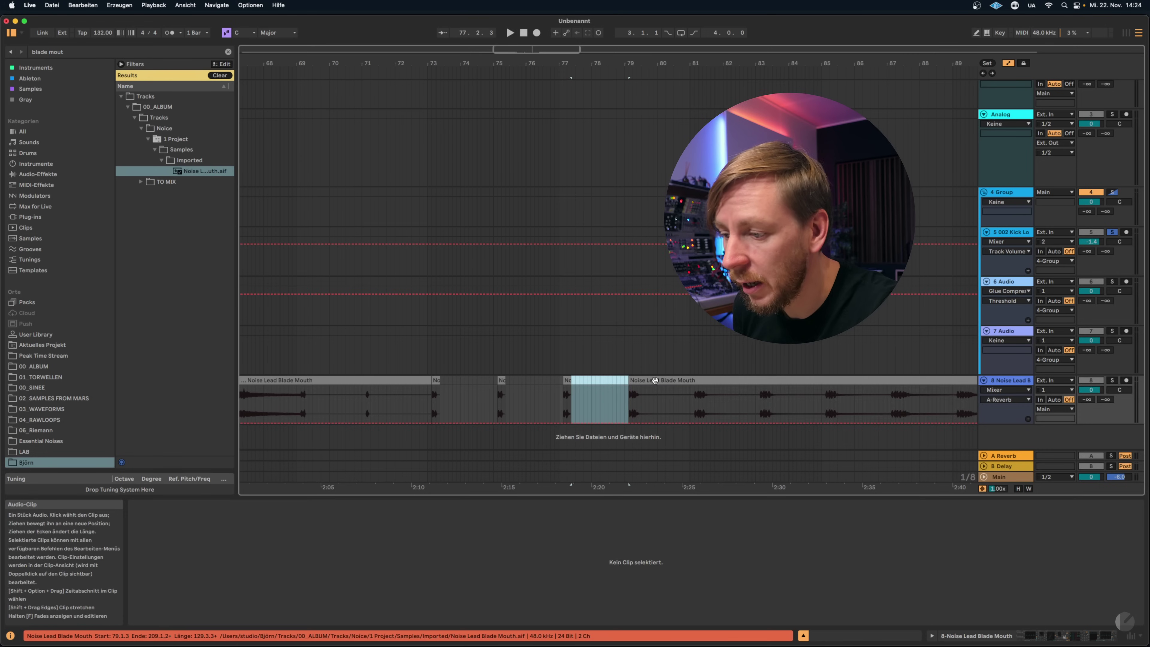
right_click(643, 382)
key(Escape)
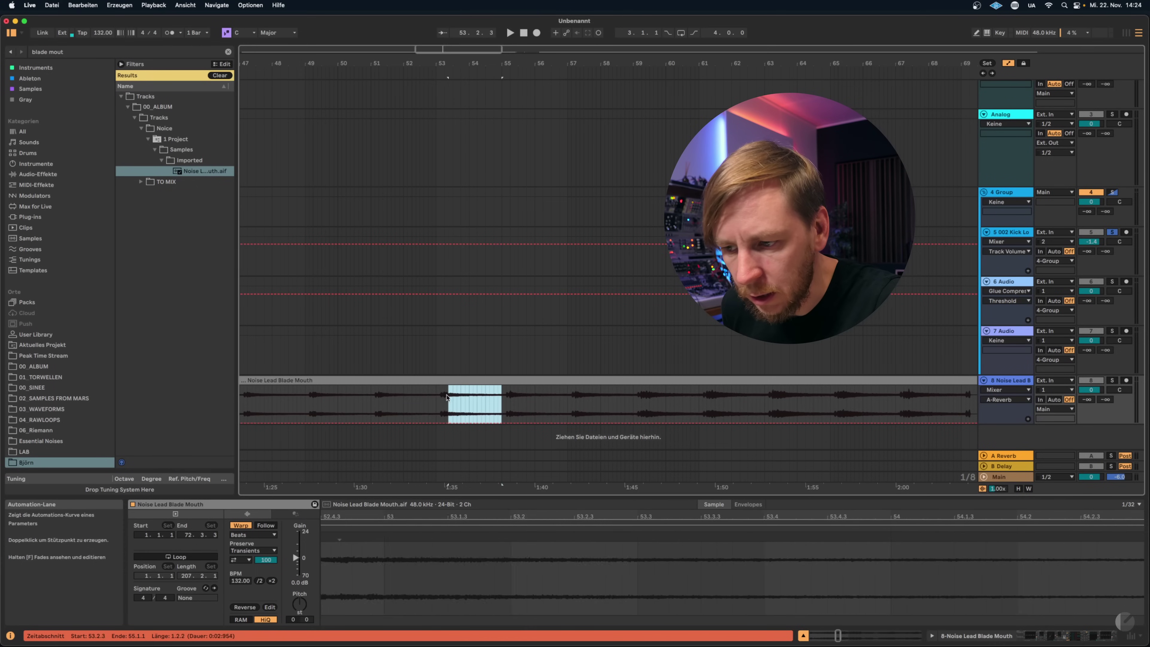
Examine the context commands of the Noise Lead Blade Mouth track and of a selected range around bars 51 to 53 in its clip
drag(446, 397, 442, 396)
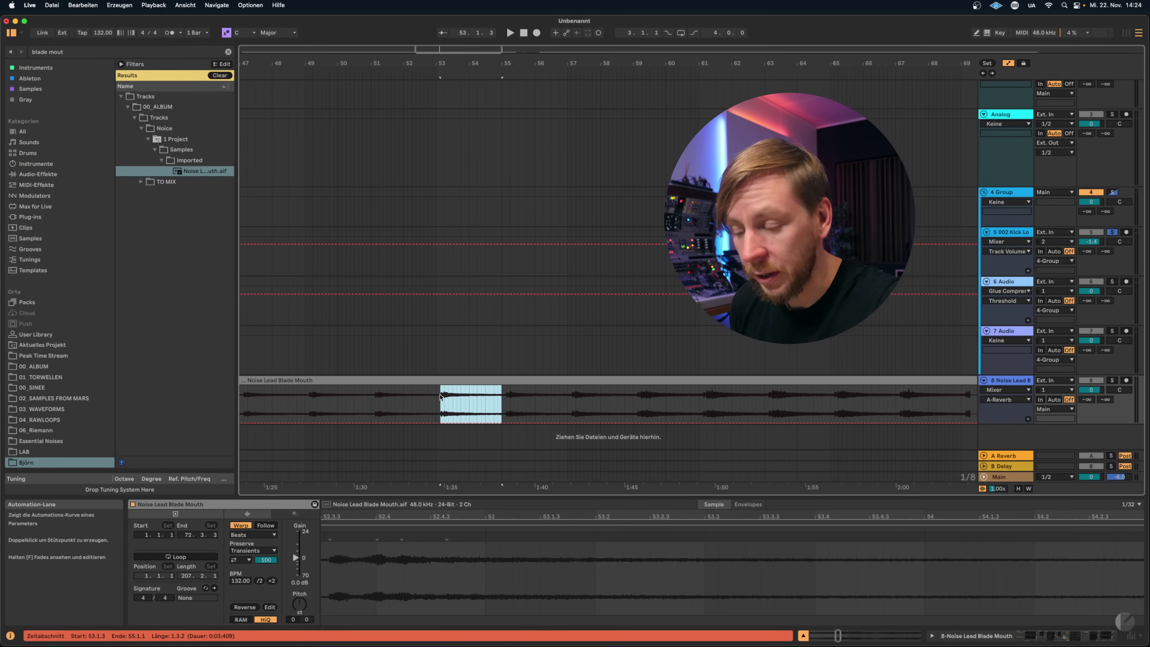
right_click(1003, 382)
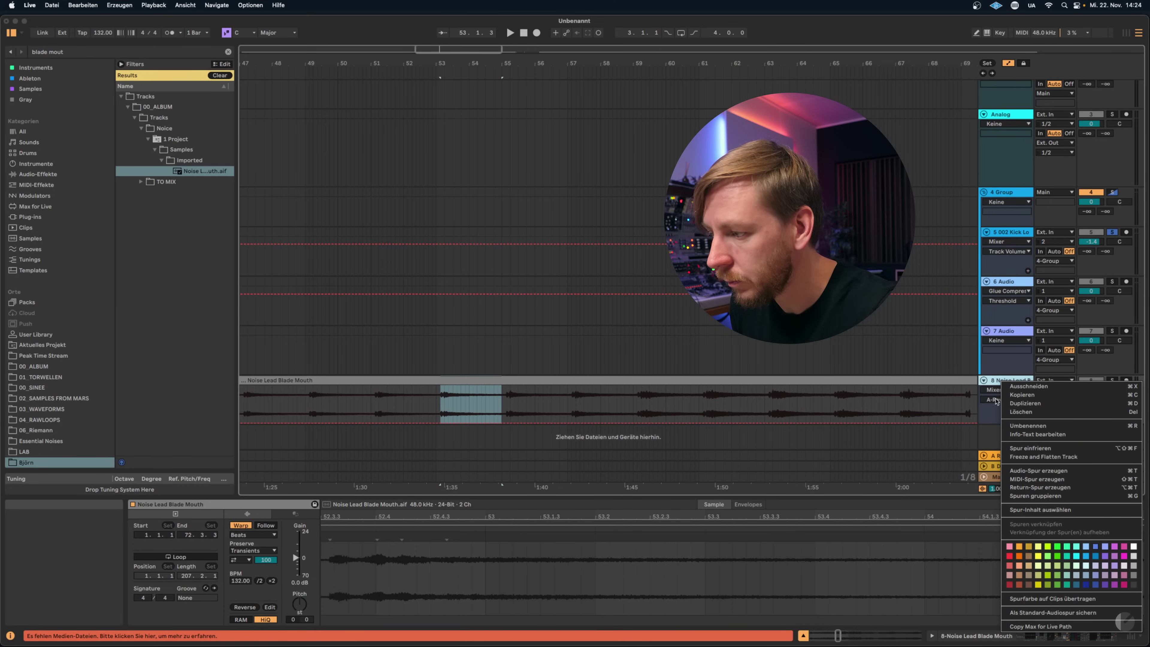
click(991, 386)
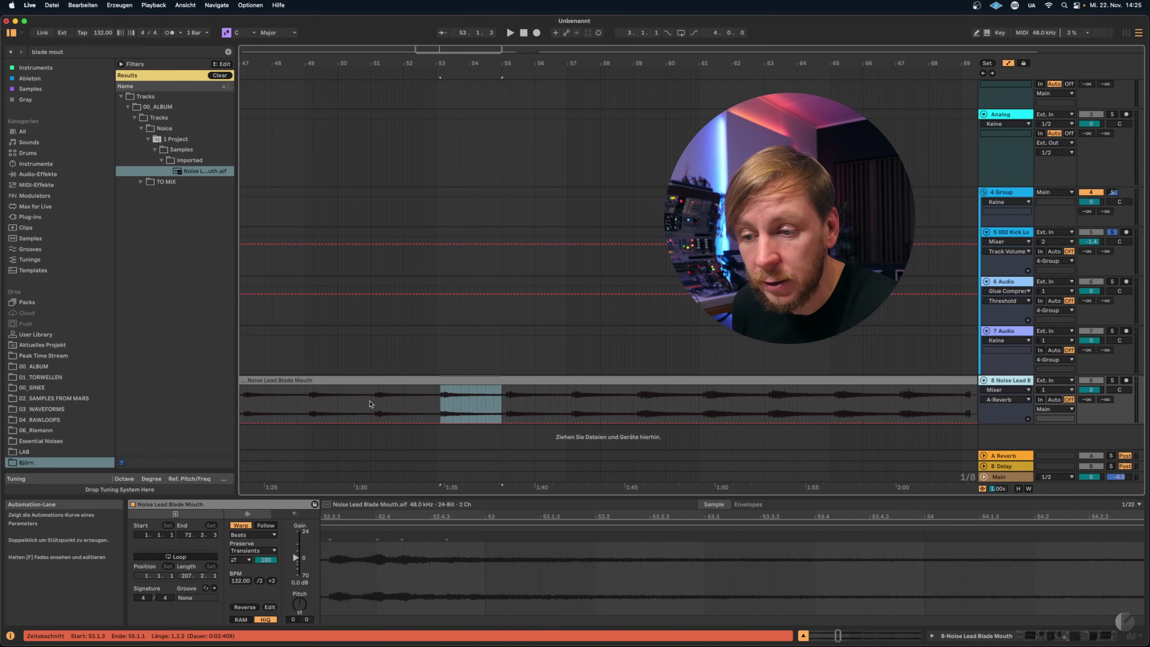
drag(370, 401, 438, 403)
right_click(414, 395)
click(374, 400)
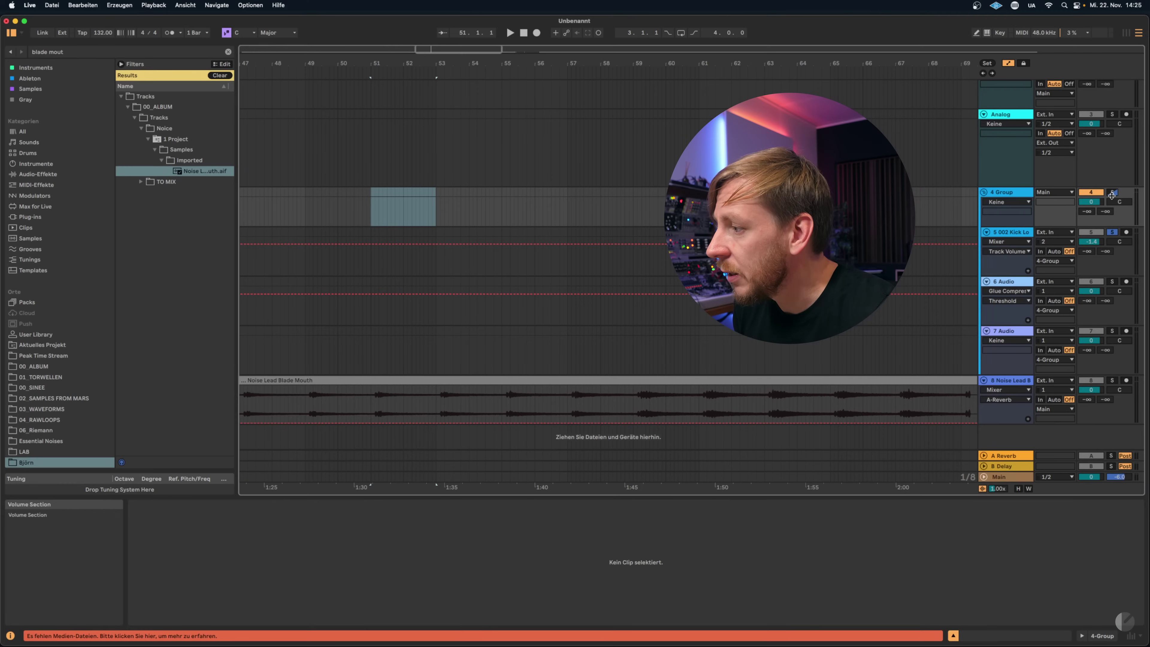
Try soloing the upper Analog track, unsolo it, and view the mapping options of its solo switch
scroll(1116, 196, up, 3)
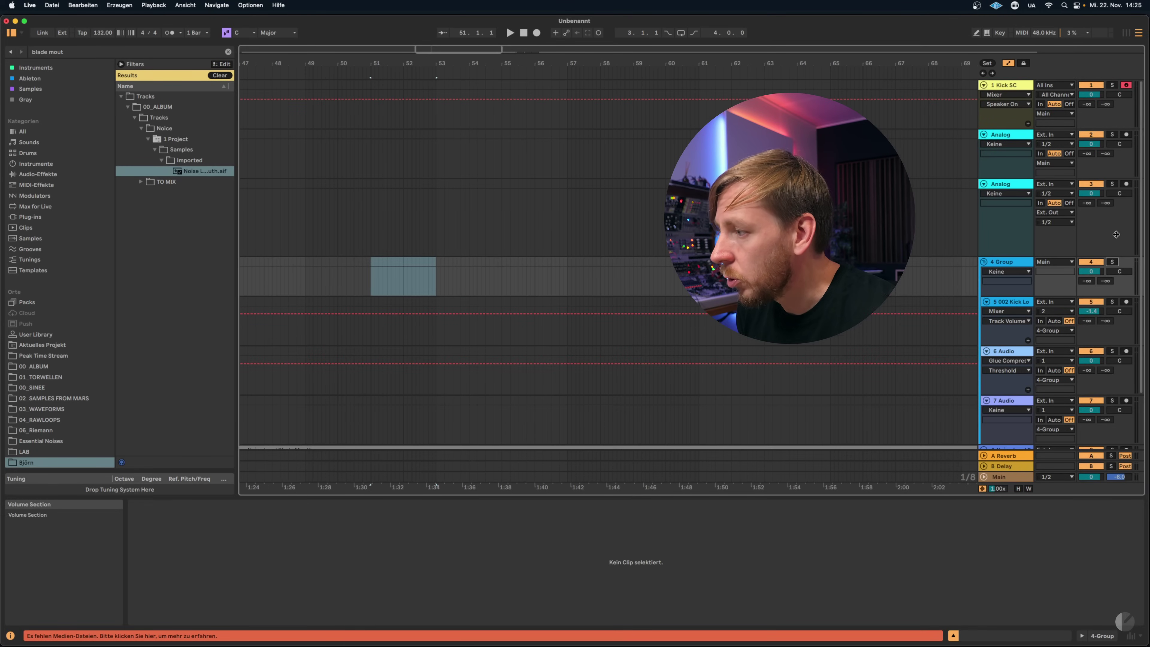
click(1112, 135)
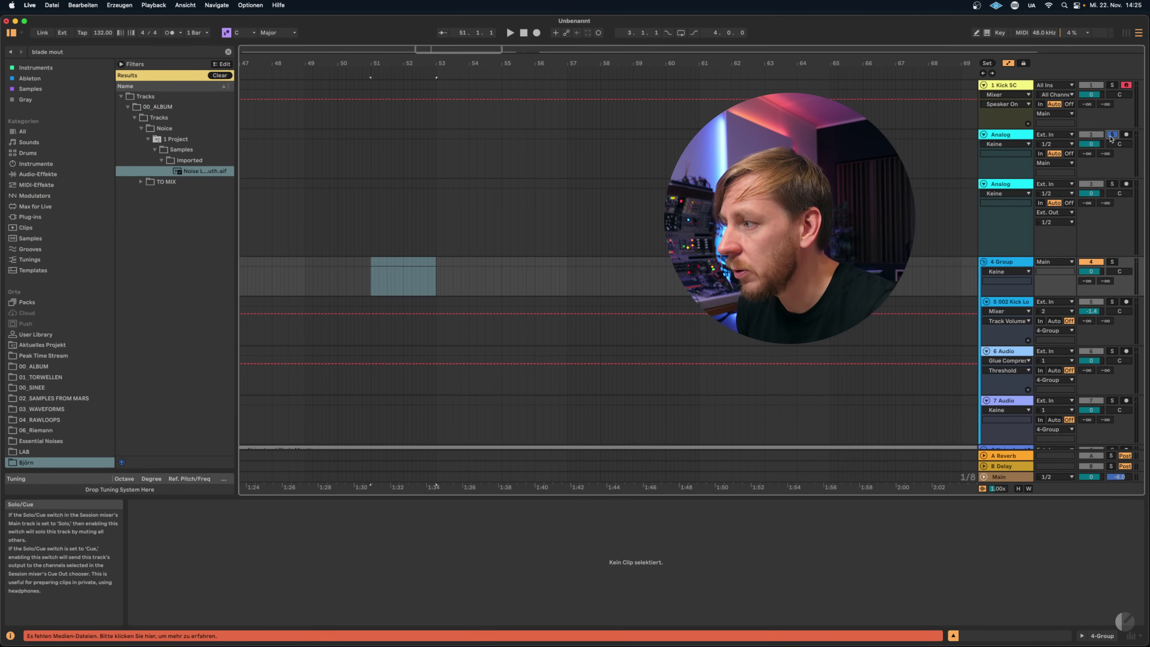
click(1112, 135)
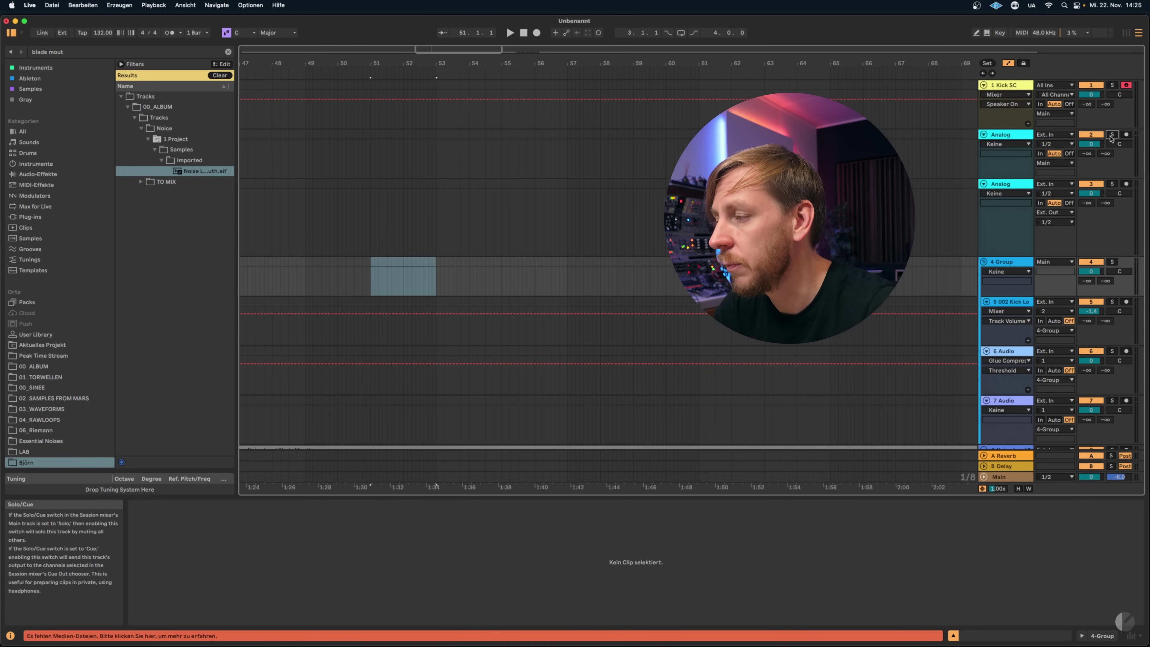
right_click(1111, 138)
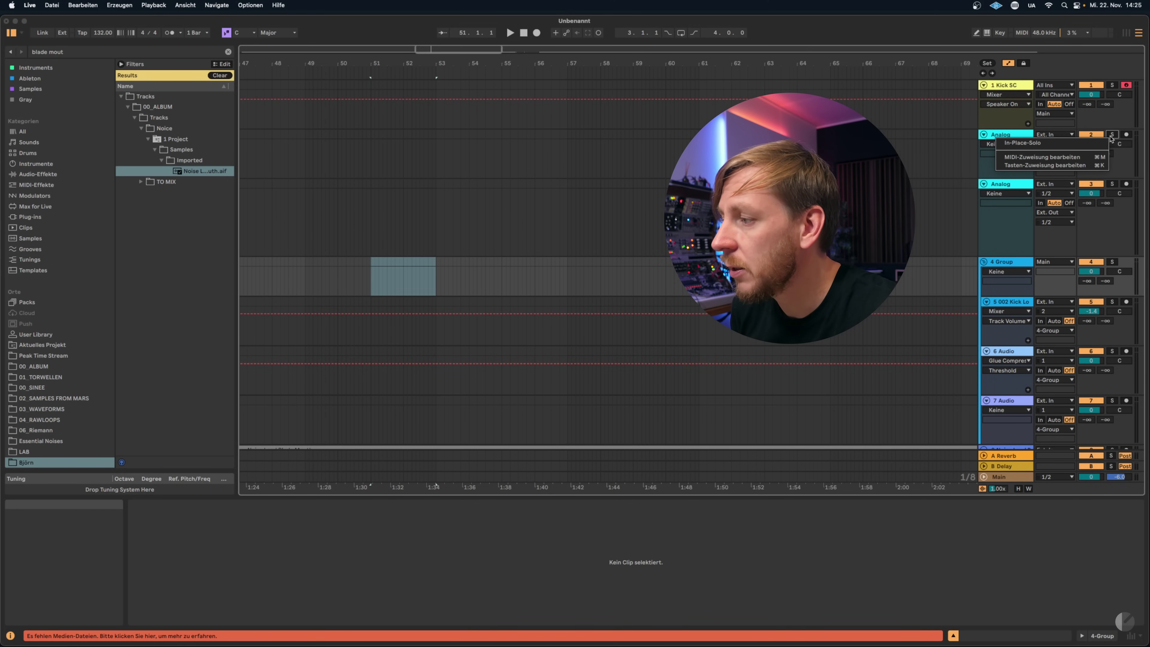
key(Escape)
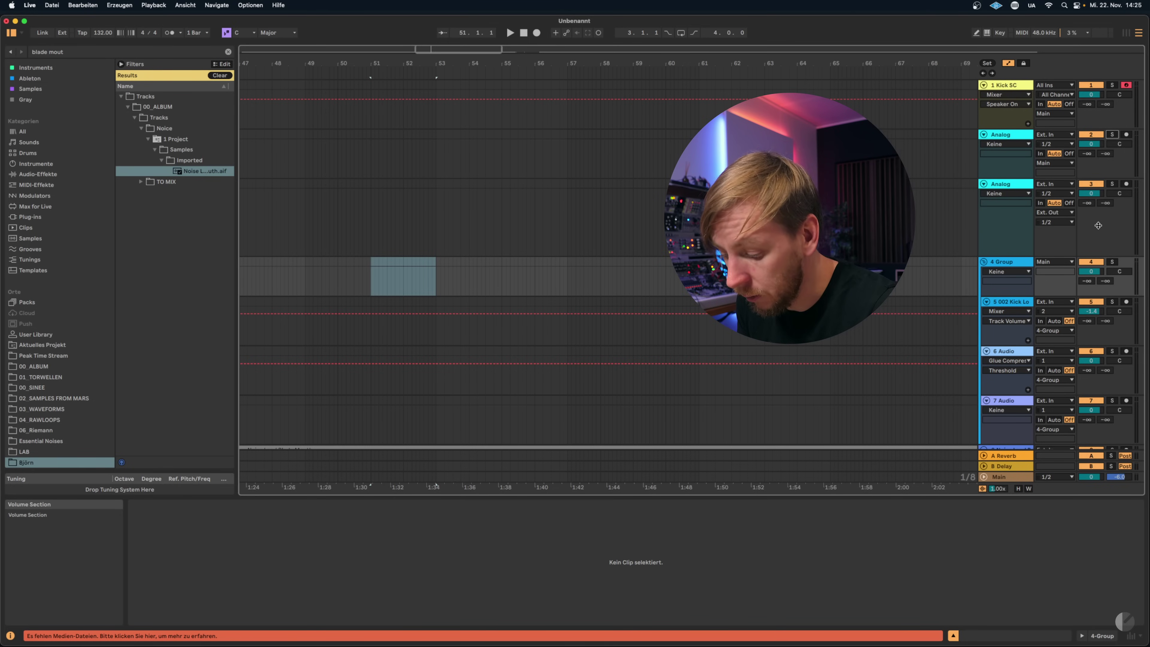
Map the computer key Q to the Solo/Cue switch of the upper Analog track
key(super+k)
click(1112, 136)
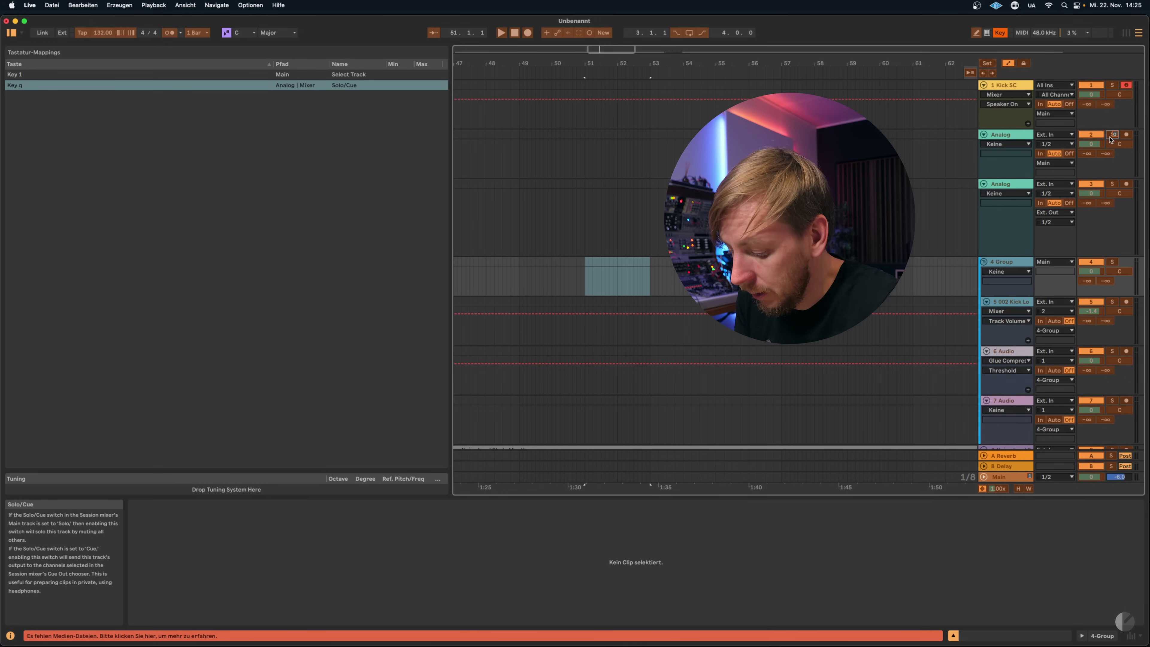
key(super+k)
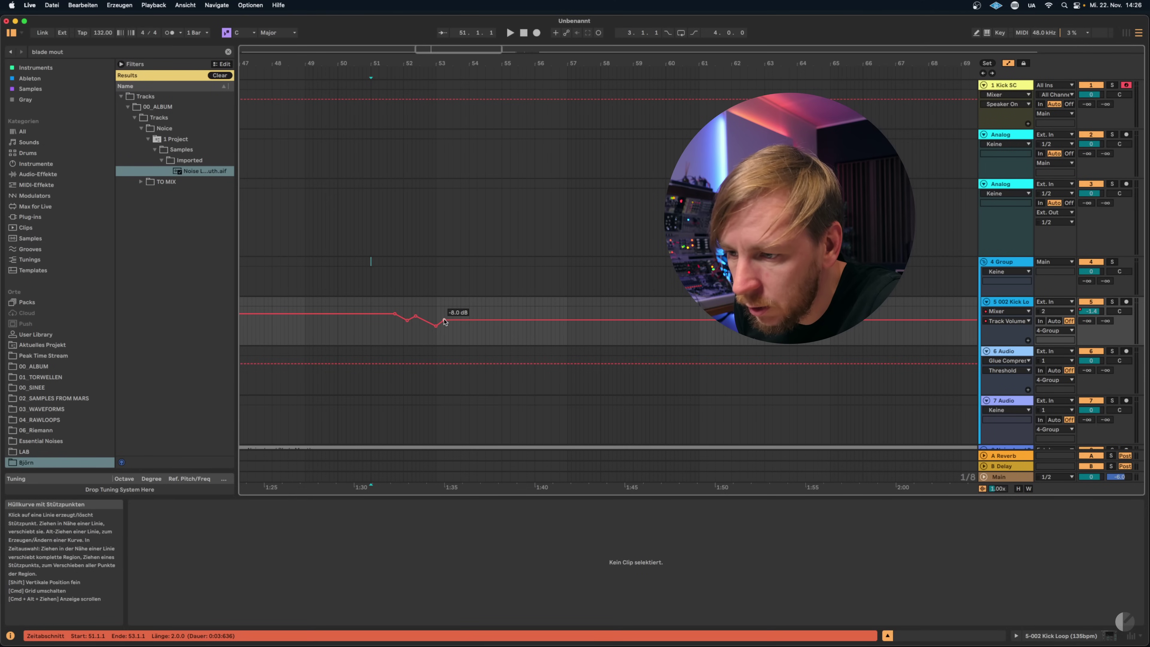
Move the -14.0 dB volume breakpoint of the 002 Kick Loop track slightly before bar 53
key(plus)
key(plus)
key(plus)
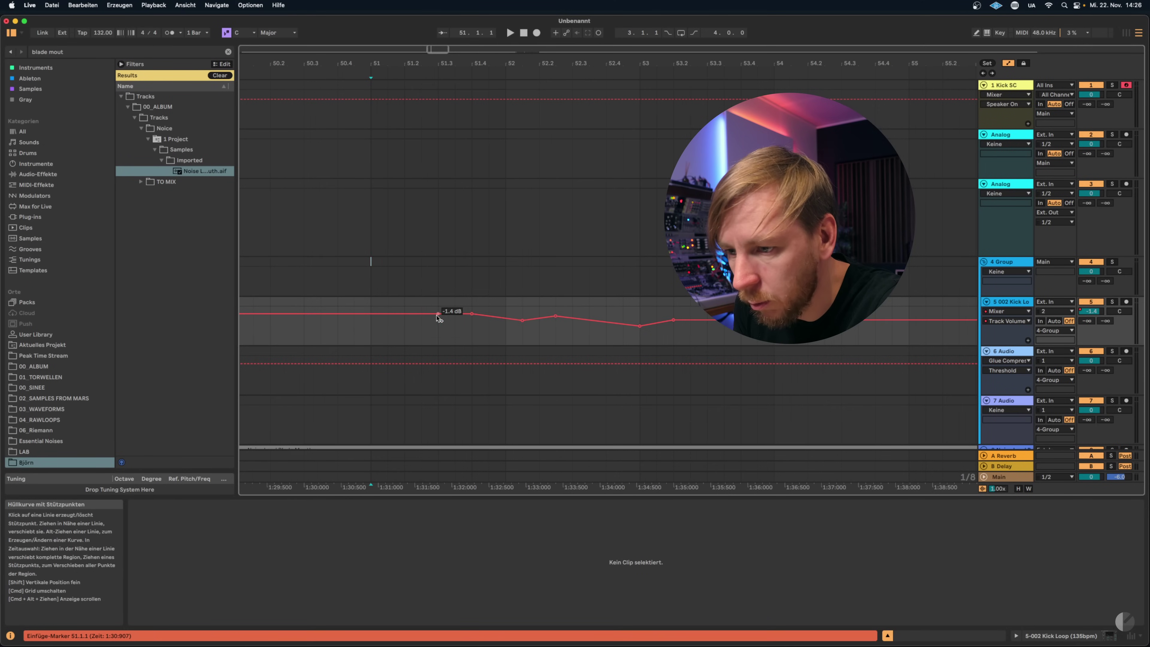
click(640, 326)
drag(640, 326, 633, 326)
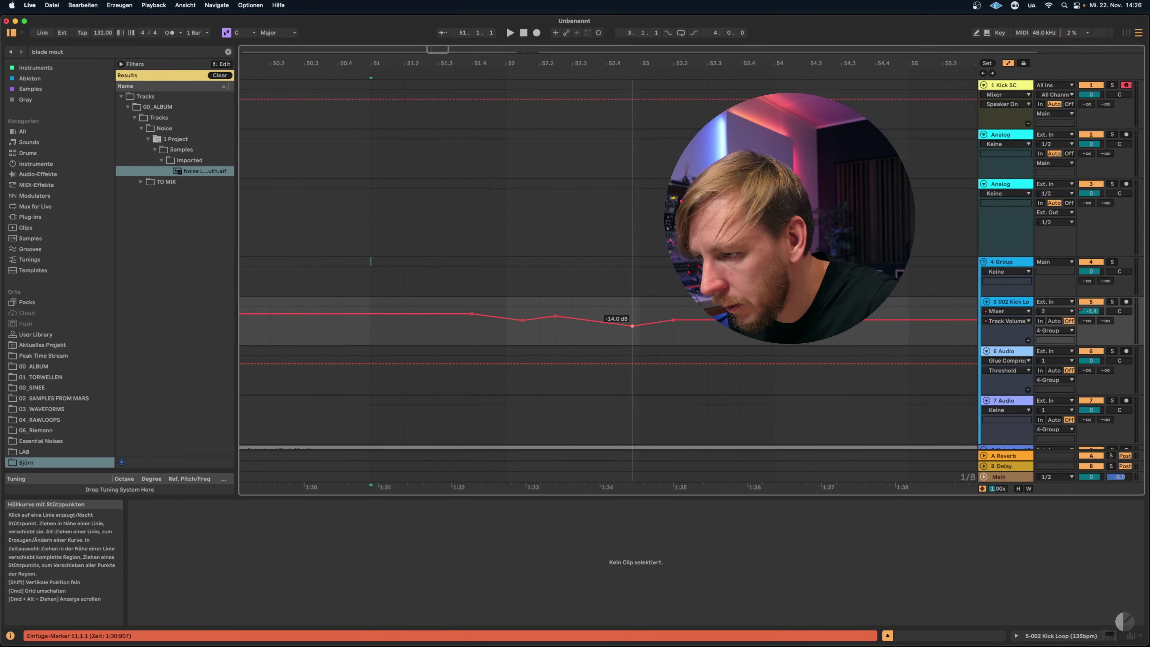
click(644, 338)
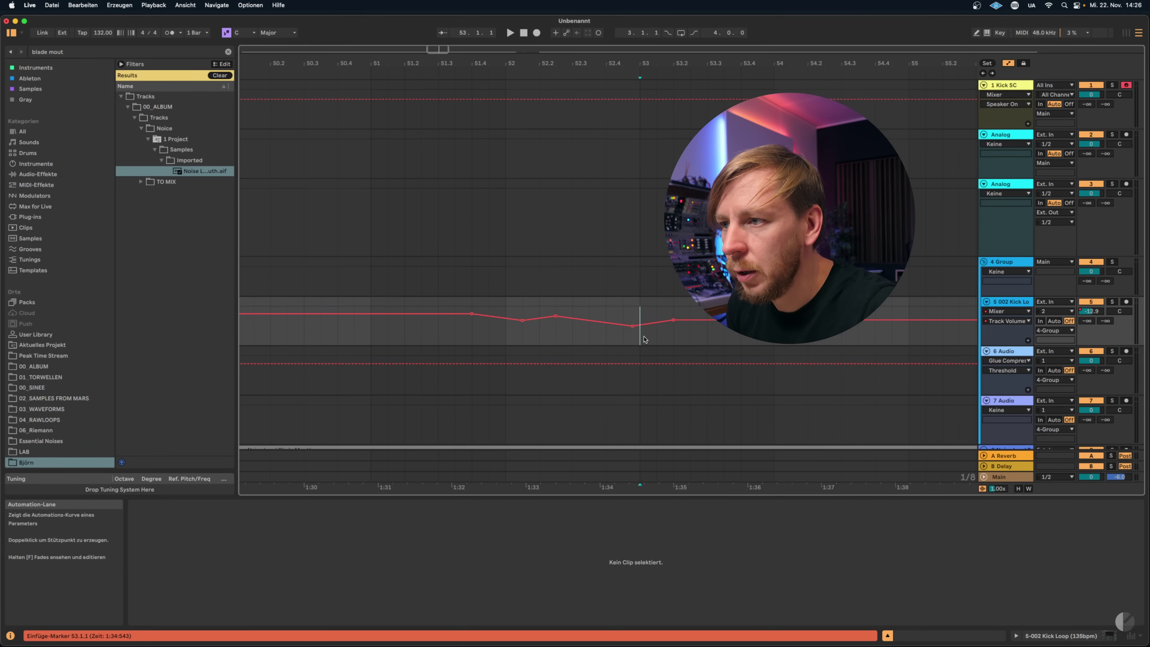
Examine the context commands for the kick loop's volume automation from 51.4.1 to 53.3.3
drag(725, 323, 475, 320)
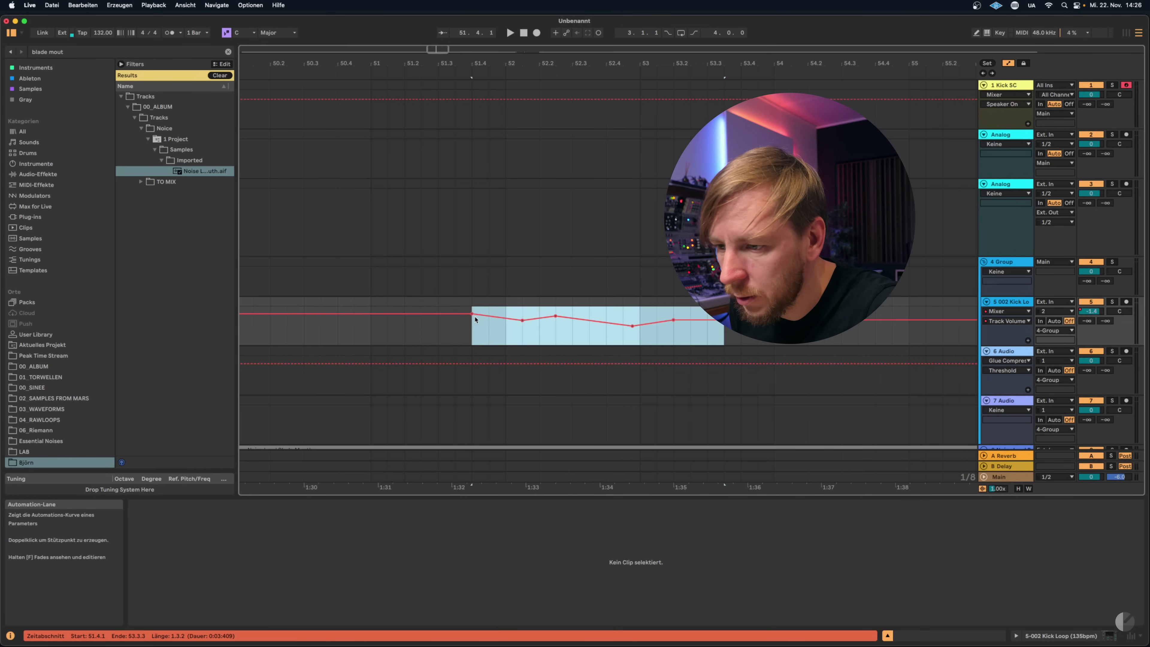
right_click(544, 327)
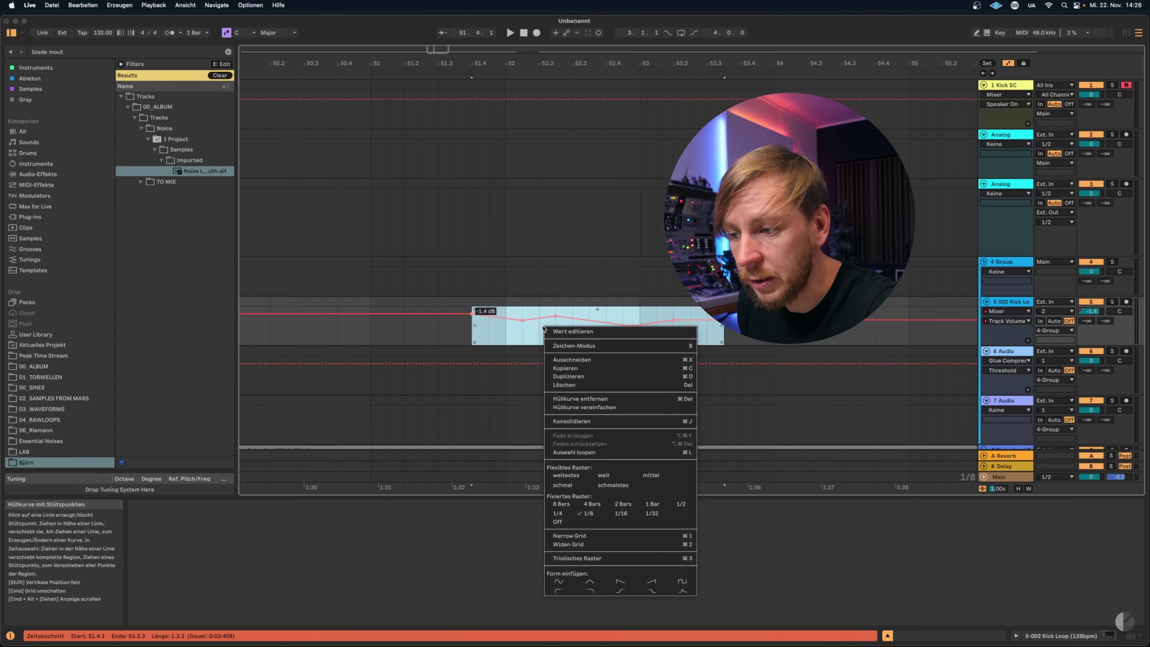
click(531, 369)
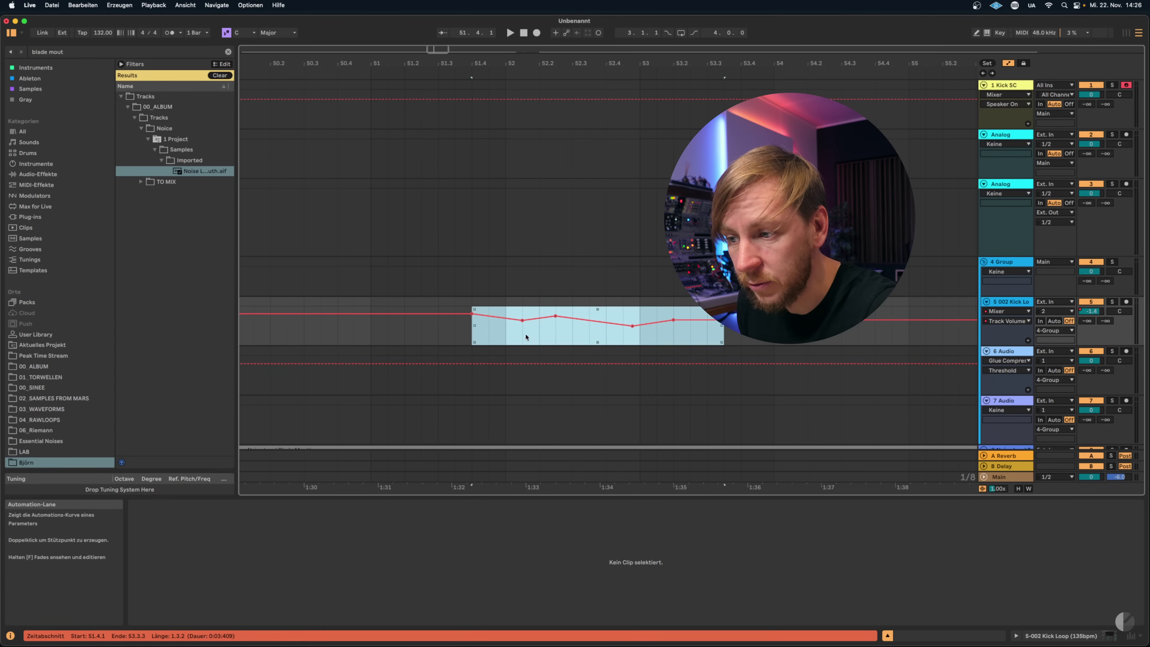
Add four breakpoints along the descending segment of the kick loop's volume envelope before bar 53
click(589, 322)
click(606, 323)
click(578, 319)
click(613, 324)
Simplify the kick loop's volume envelope between 52.2.1 and 53.1.1
drag(638, 336, 540, 338)
right_click(590, 321)
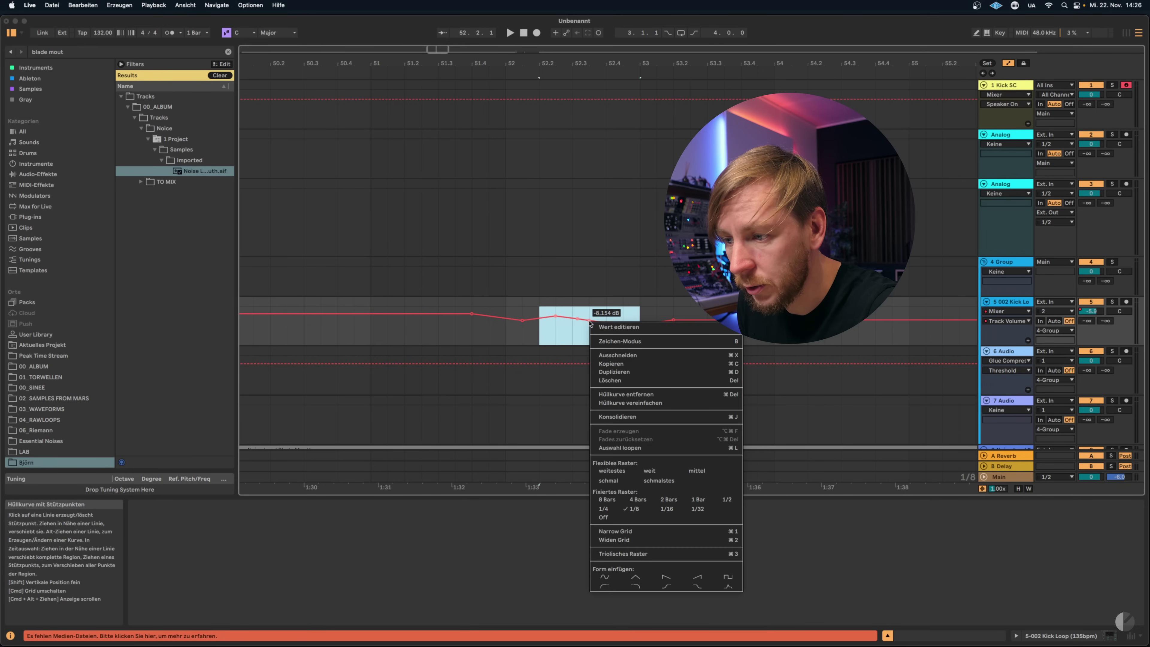
click(648, 403)
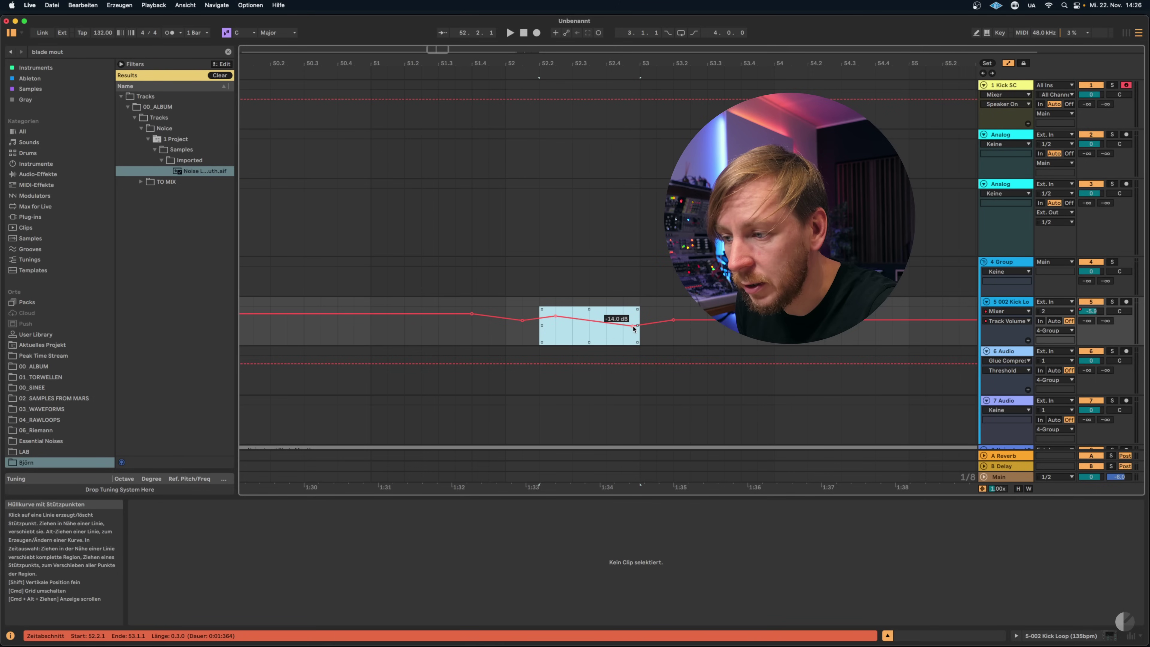
Shift the selected volume breakpoints so the -14.0 dB point sits on bar 53, and set the fixed grid to 1/32
drag(633, 326, 640, 325)
right_click(514, 335)
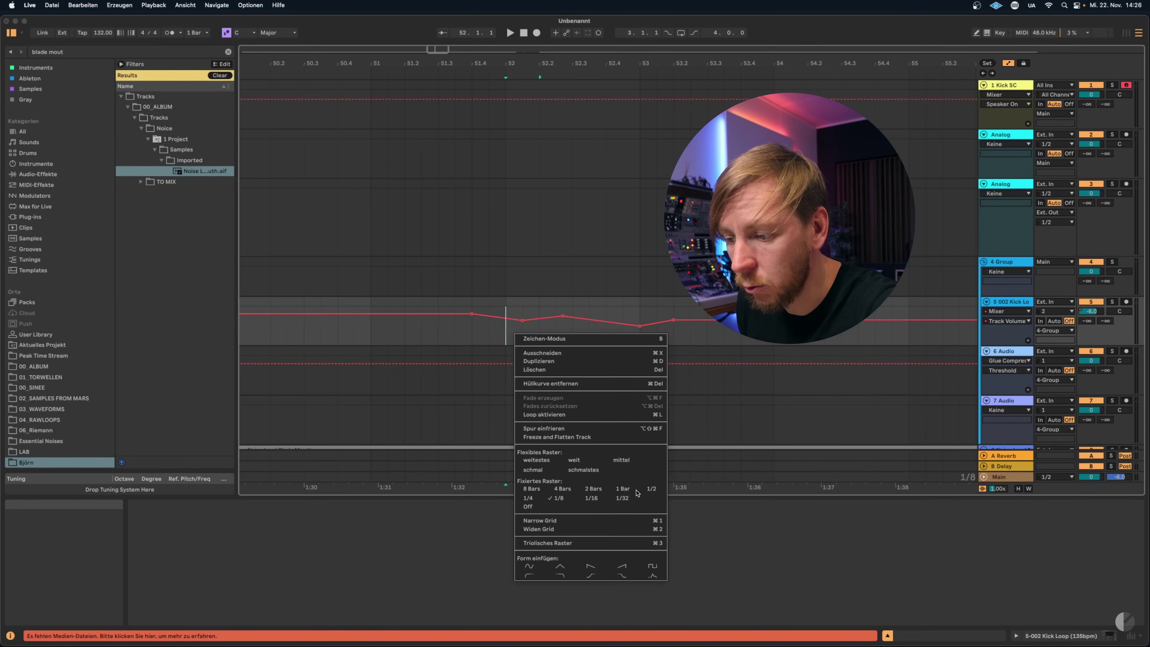
click(622, 498)
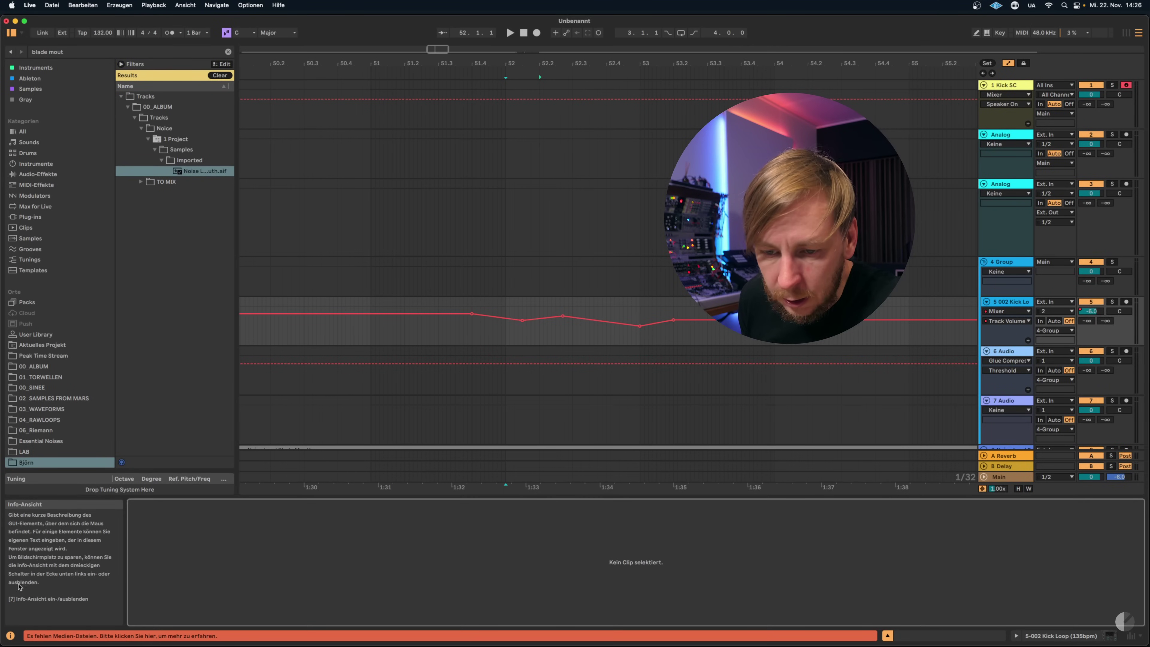
Hide the Info View, search the browser for "eq" and load EQ Eight onto the kick loop track
click(9, 636)
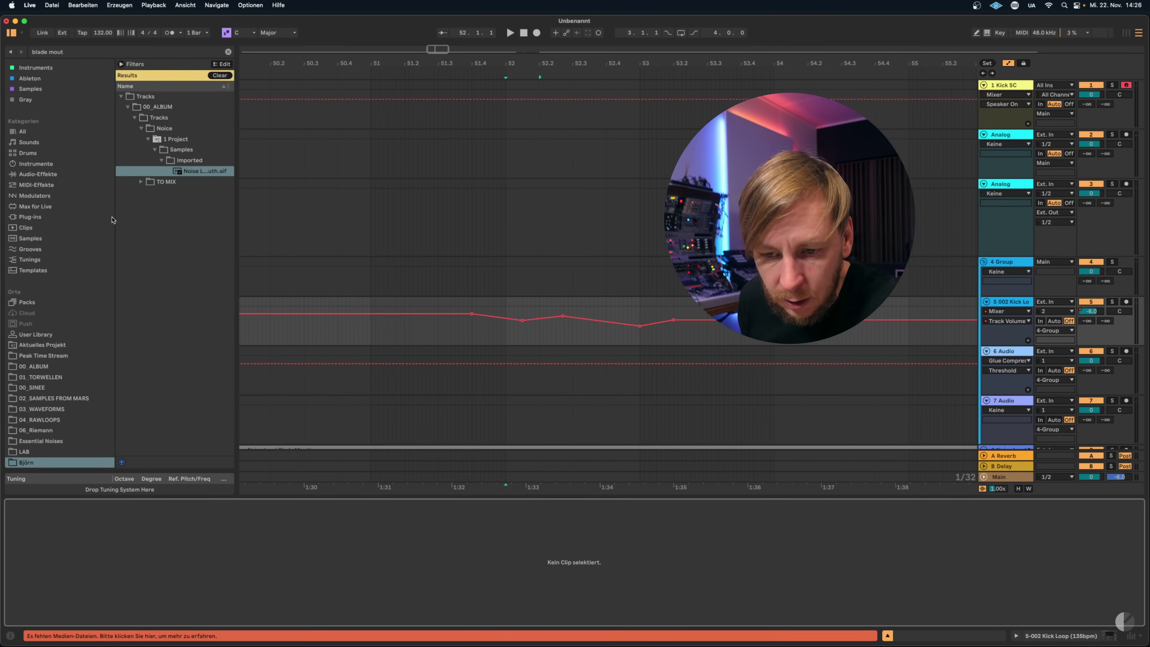
click(74, 52)
text(eq)
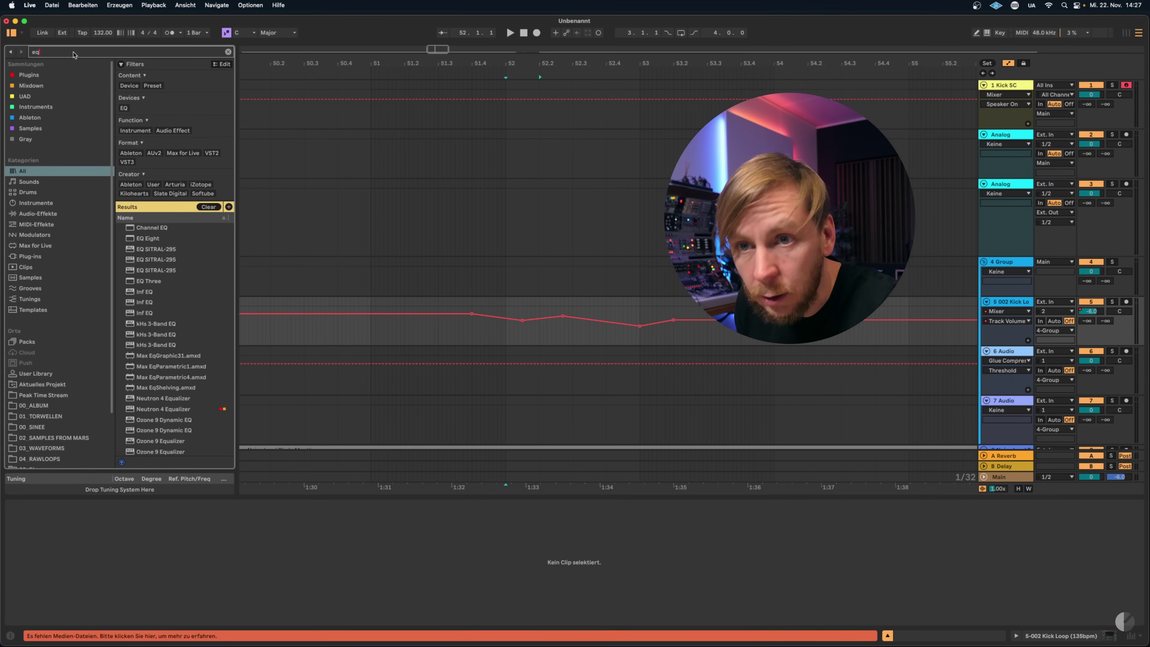
text(w)
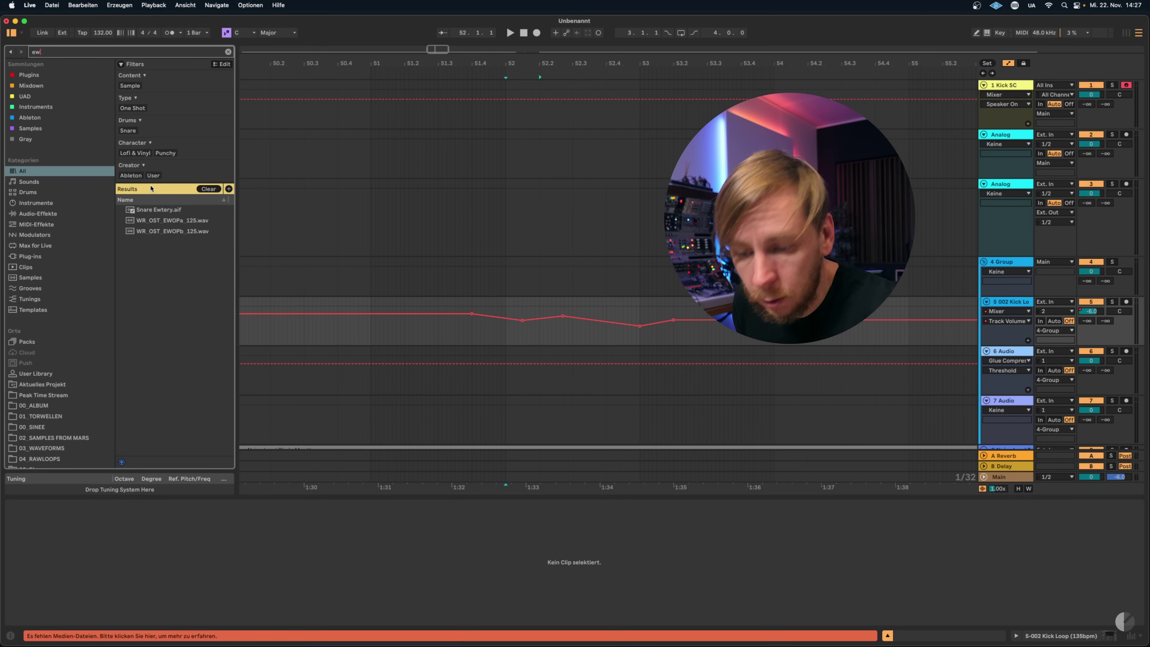
key(BackSpace)
text(q)
drag(149, 238, 227, 311)
double_click(149, 239)
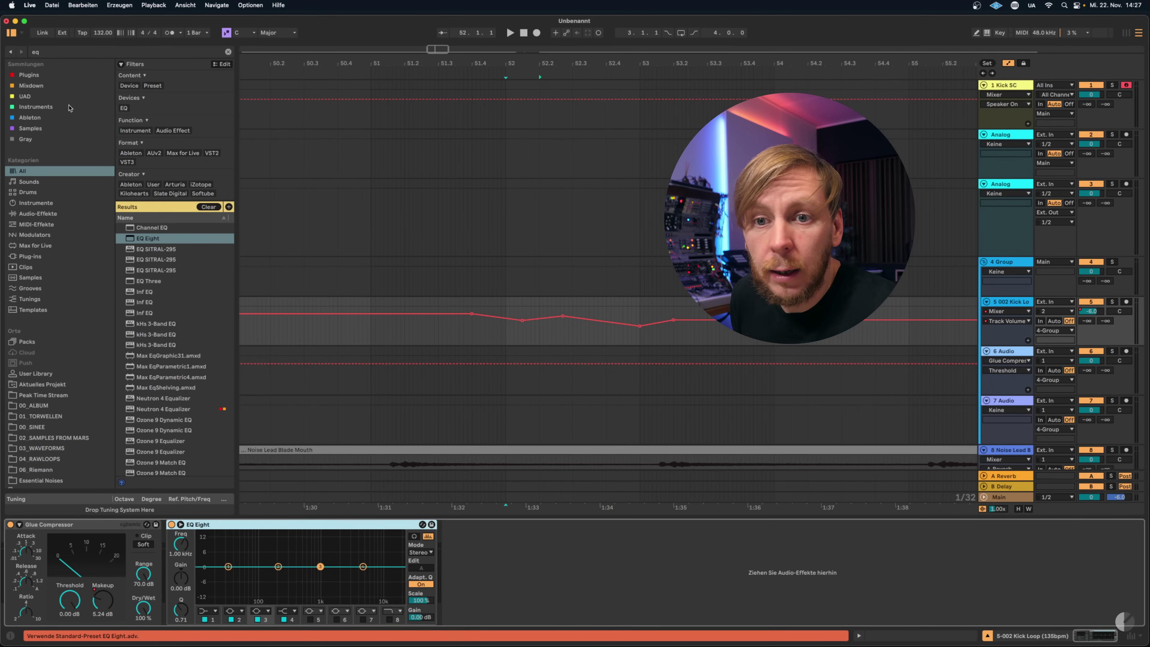
Limit the "eq" results to the Plugins collection and delete EQ Eight from the kick loop's device chain
click(28, 75)
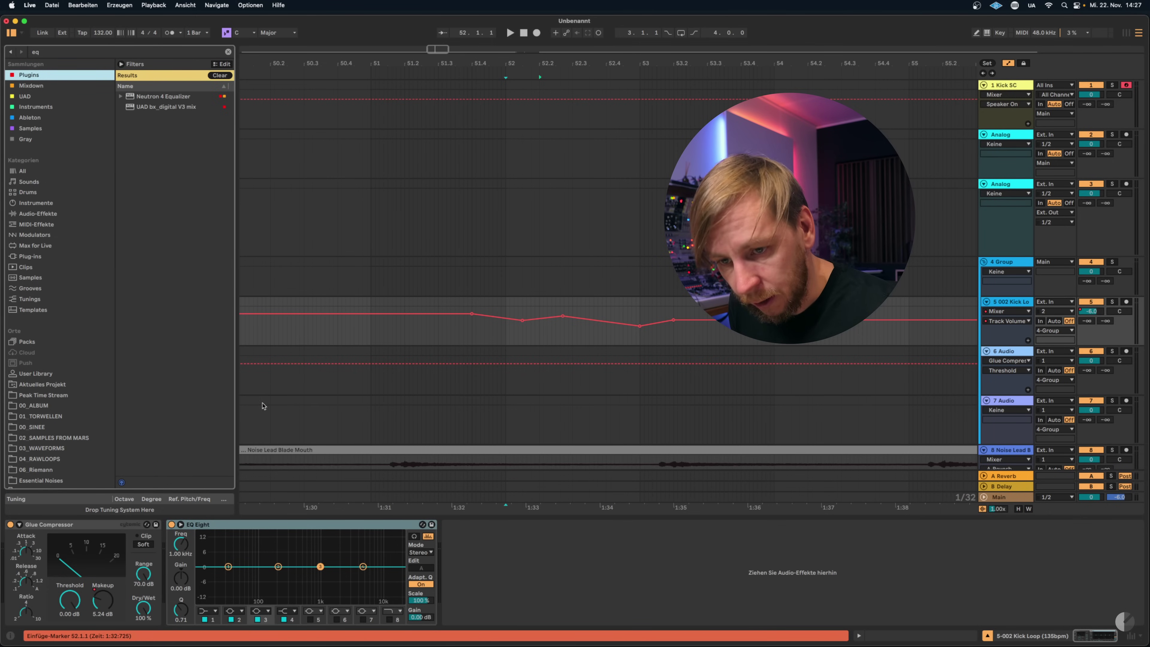
click(306, 524)
key(Delete)
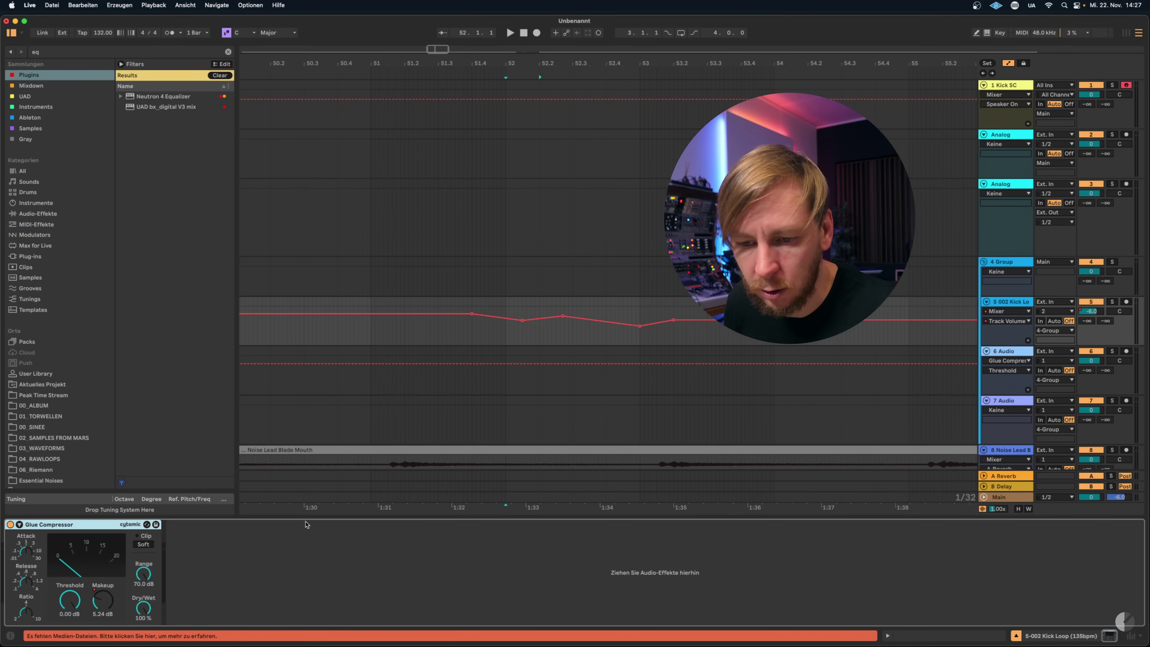
Examine the collection color options for the UAD bx_digital V3 mix preset without assigning one
right_click(145, 110)
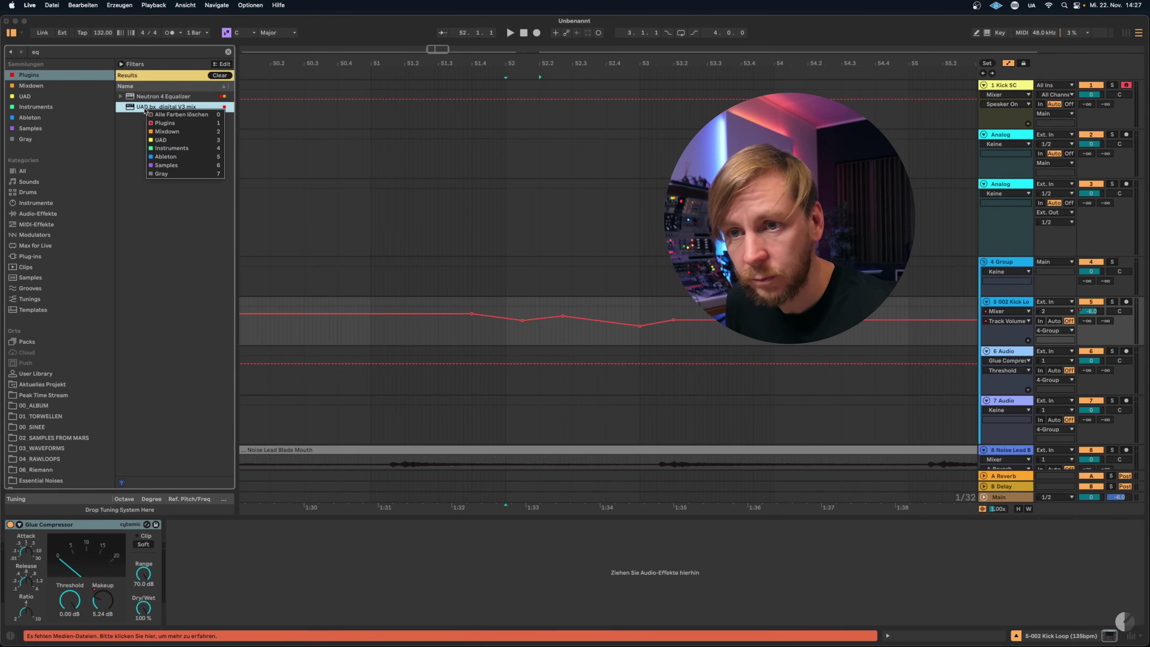
click(226, 250)
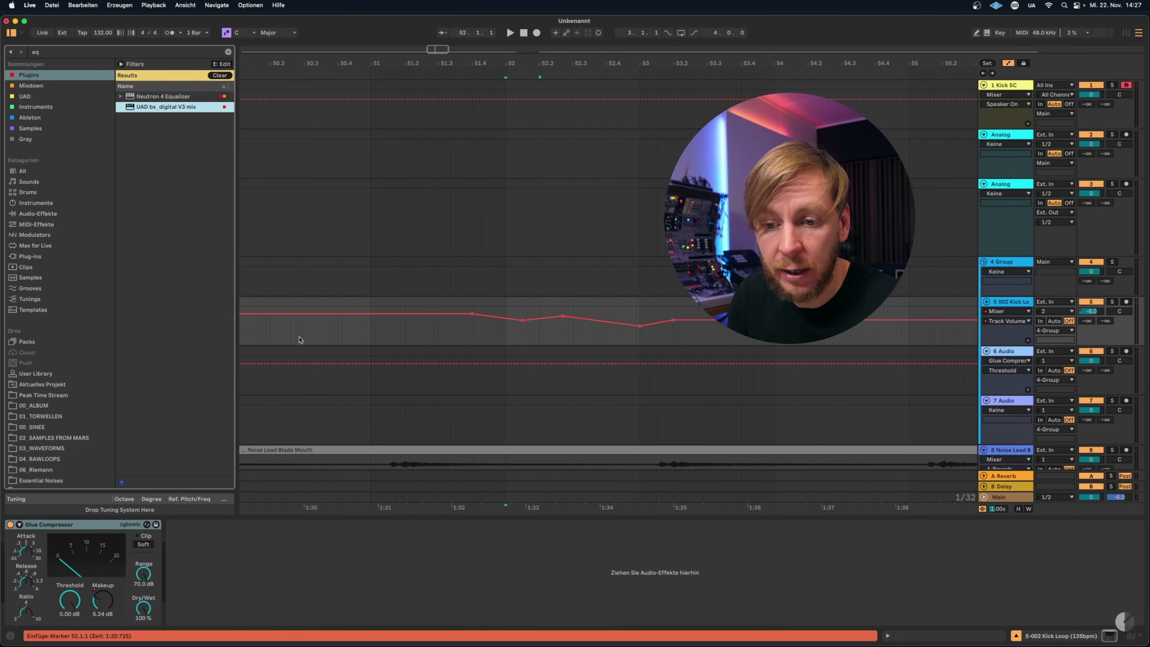
click(245, 585)
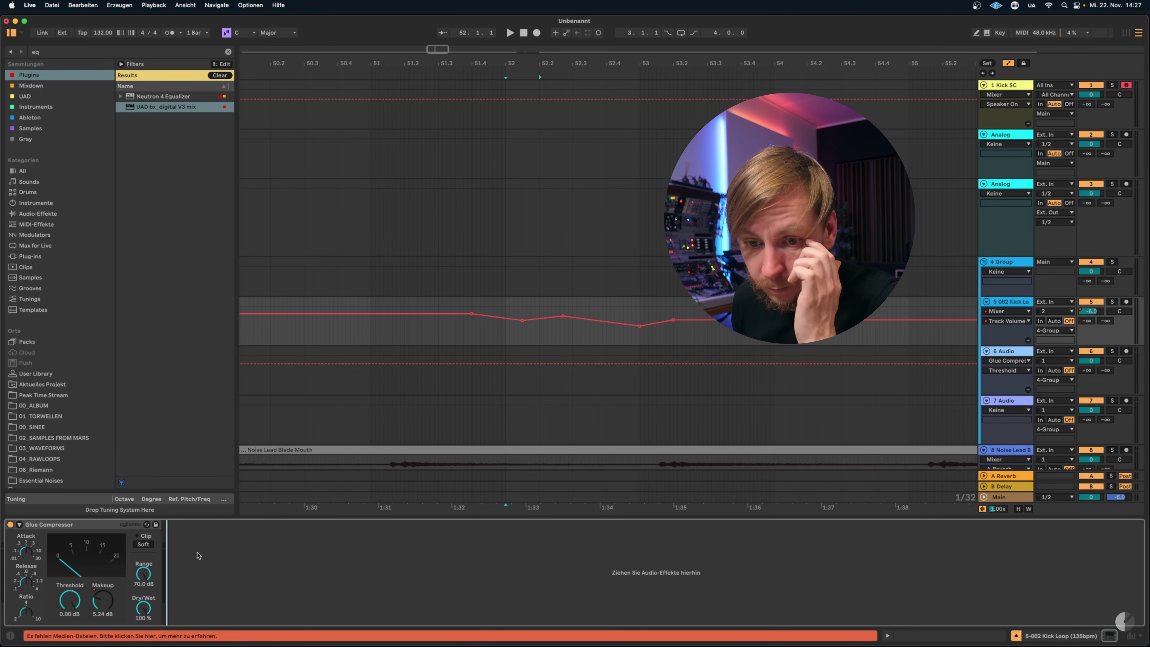
Duplicate the kick loop's Glue Compressor three times and select the first one in the chain
click(119, 527)
key(super+d)
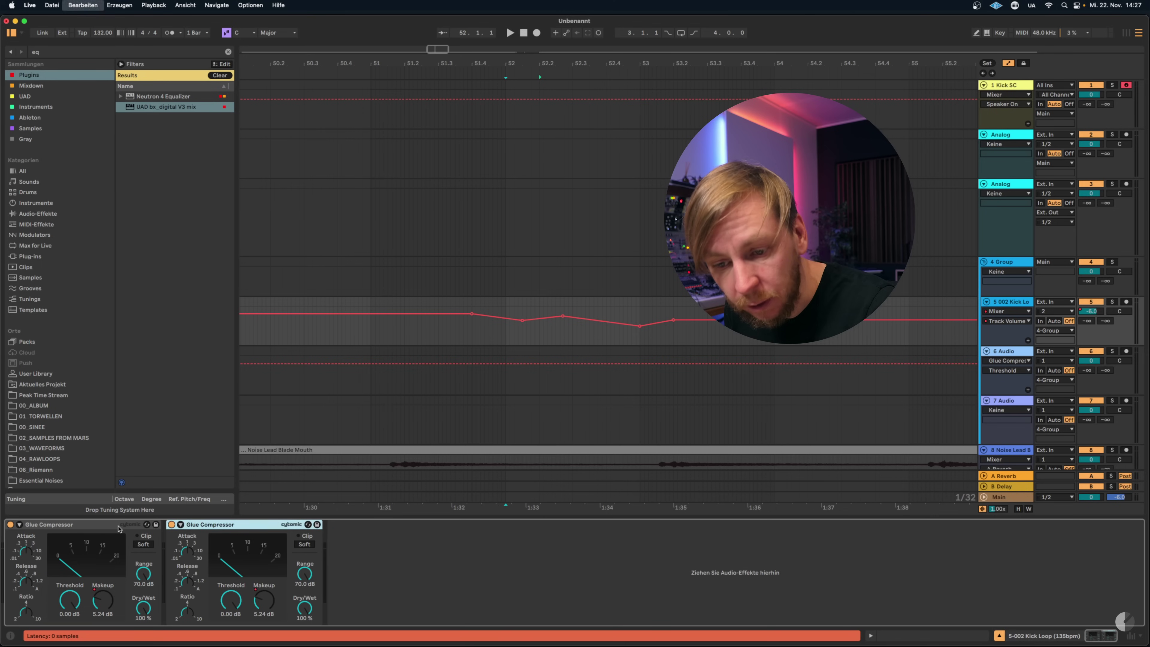
key(super+d)
key(super+d)
click(118, 527)
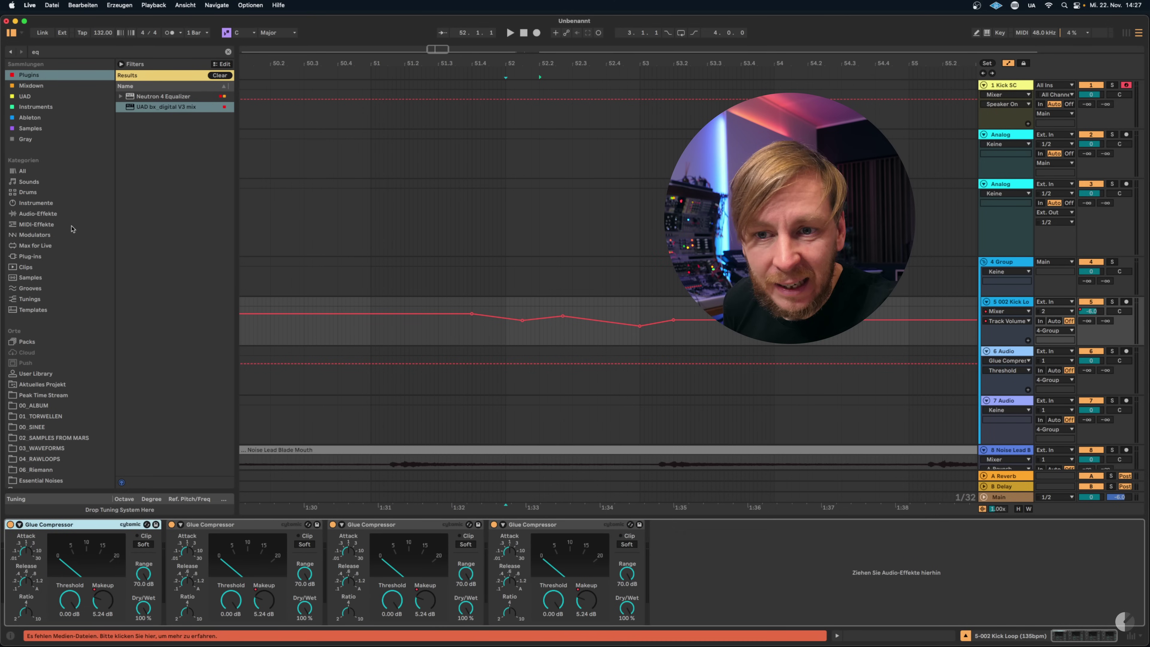
Clear the search by browsing the audio effects, and add two Corpus devices to the kick loop track
click(44, 219)
click(208, 76)
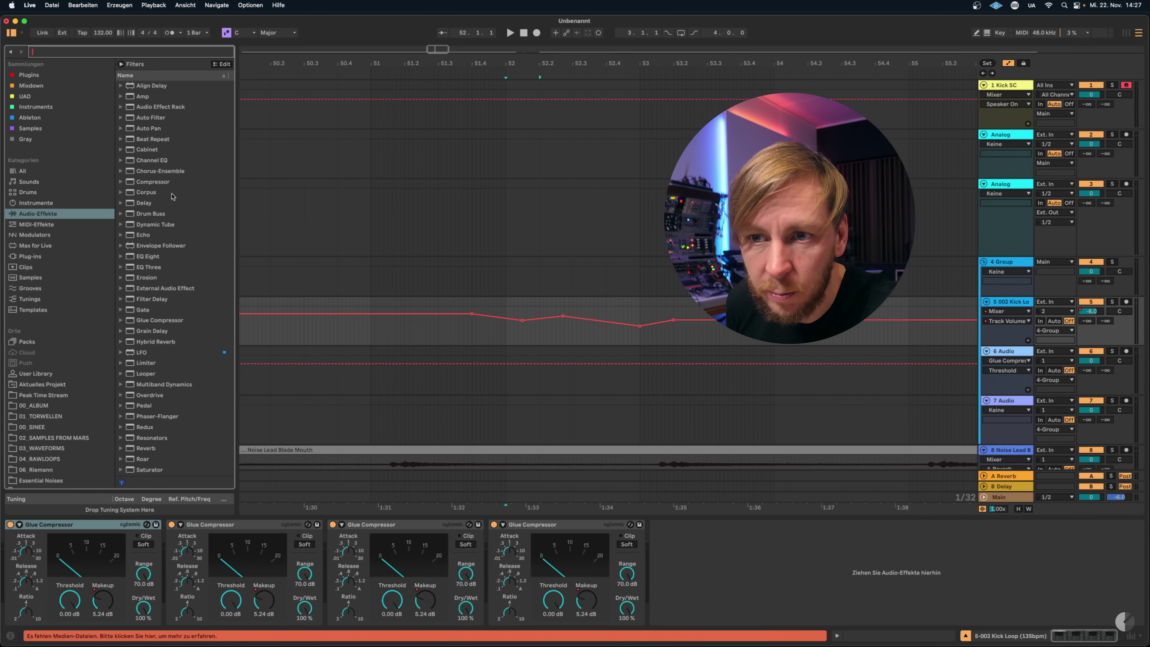
double_click(138, 193)
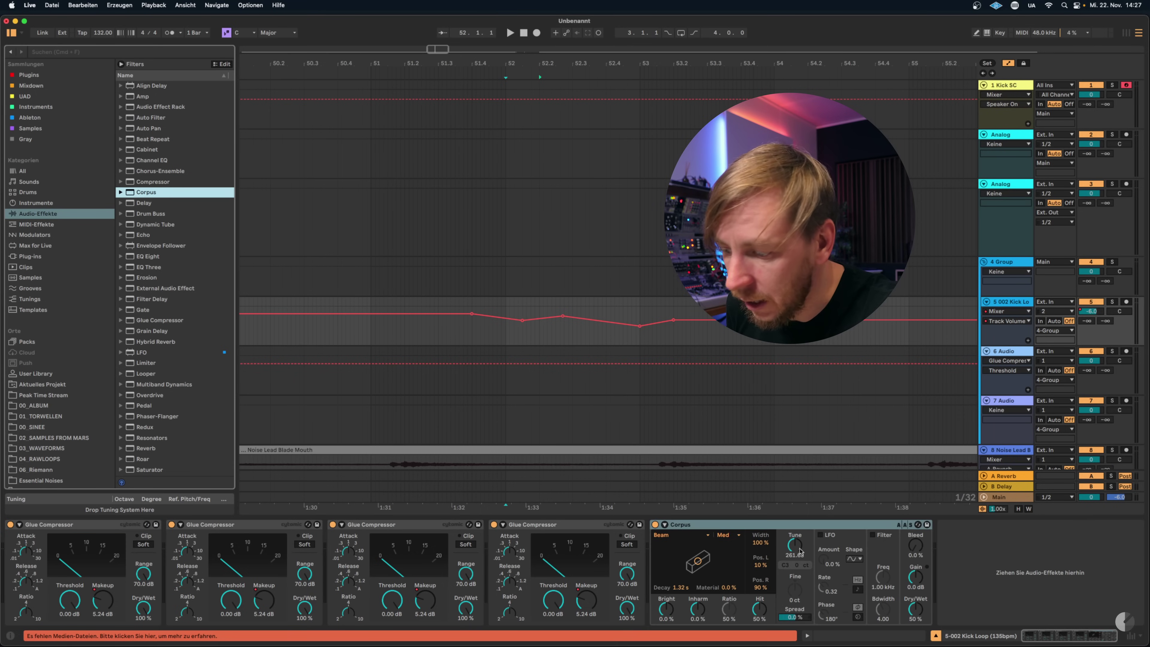
click(211, 526)
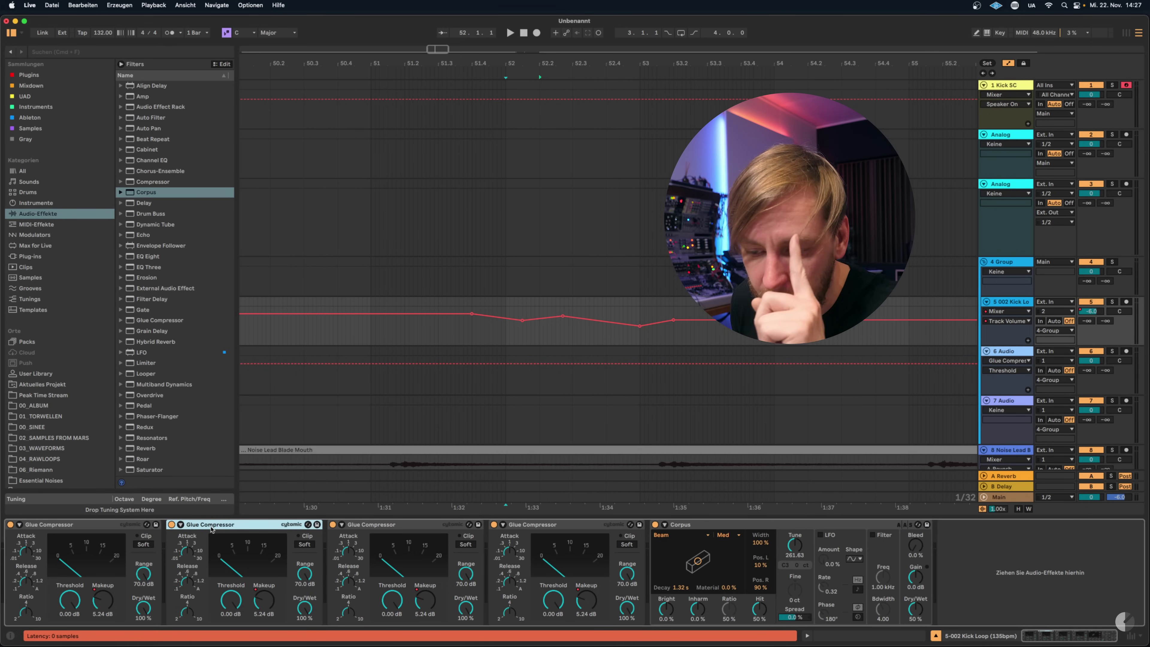
double_click(147, 193)
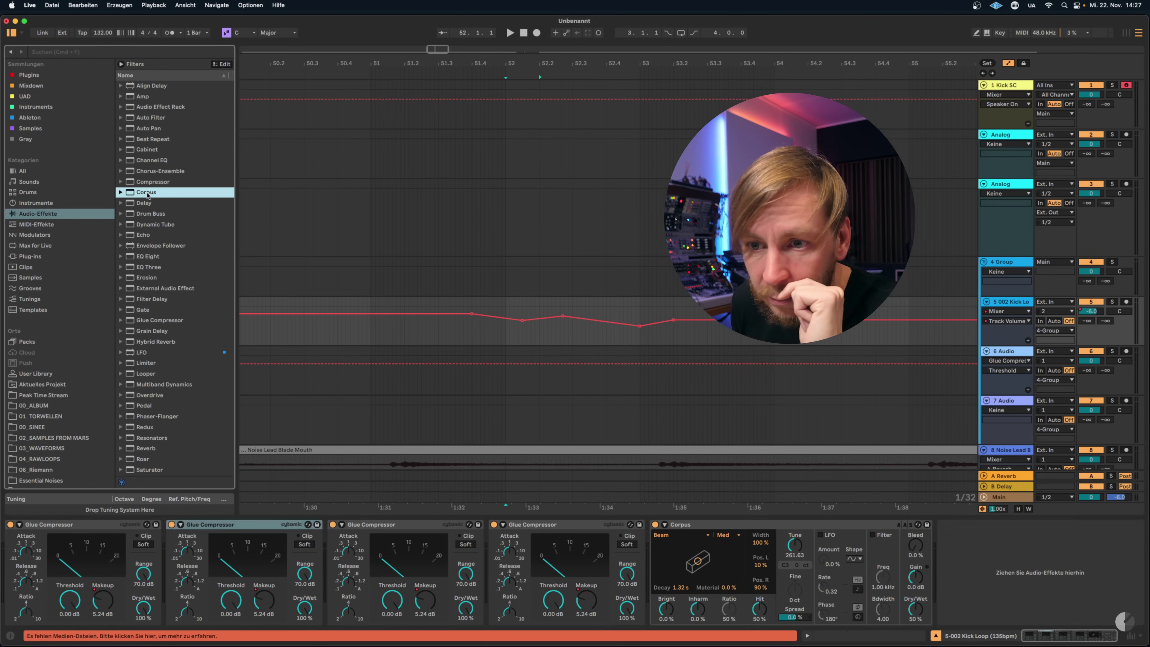
Group the second through fourth Glue Compressors and the first Corpus into an Audio Effect Rack
click(664, 524)
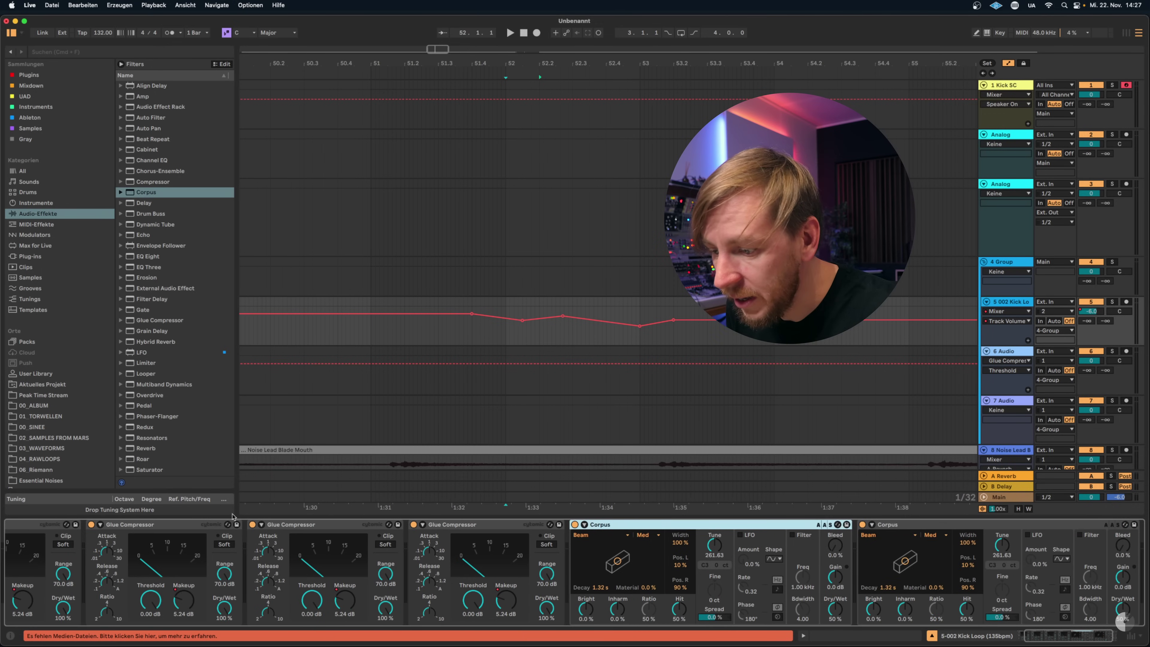
shift+click(153, 527)
key(super+g)
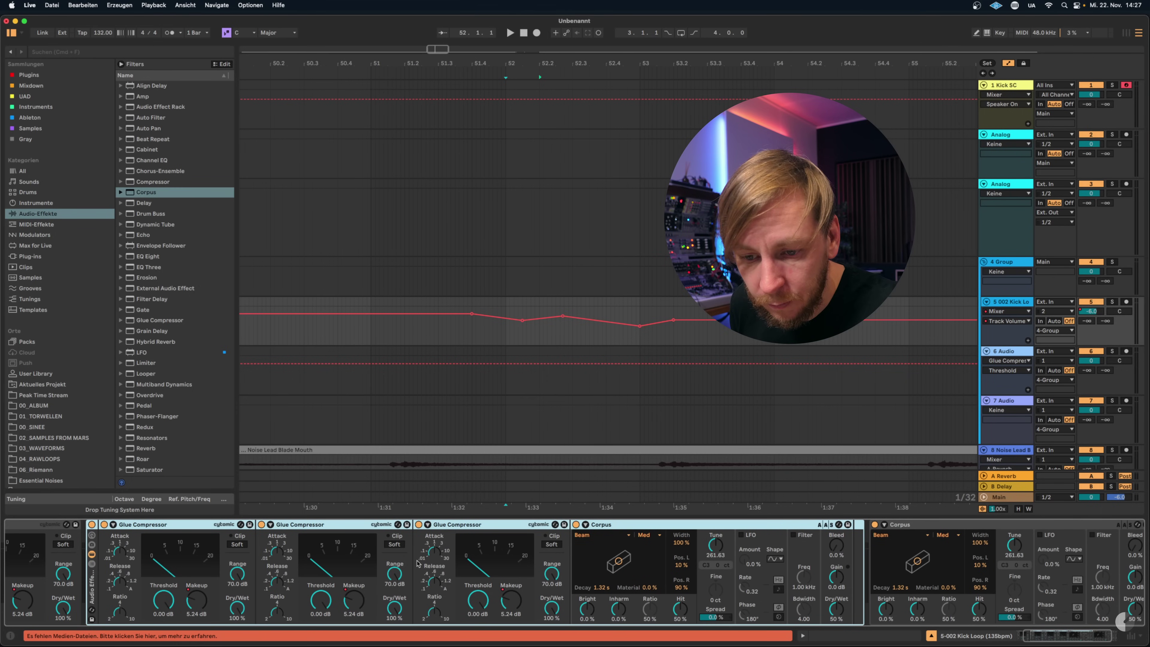
Add a Delay to the end of the Audio Effect Rack, directly after its Corpus
click(672, 525)
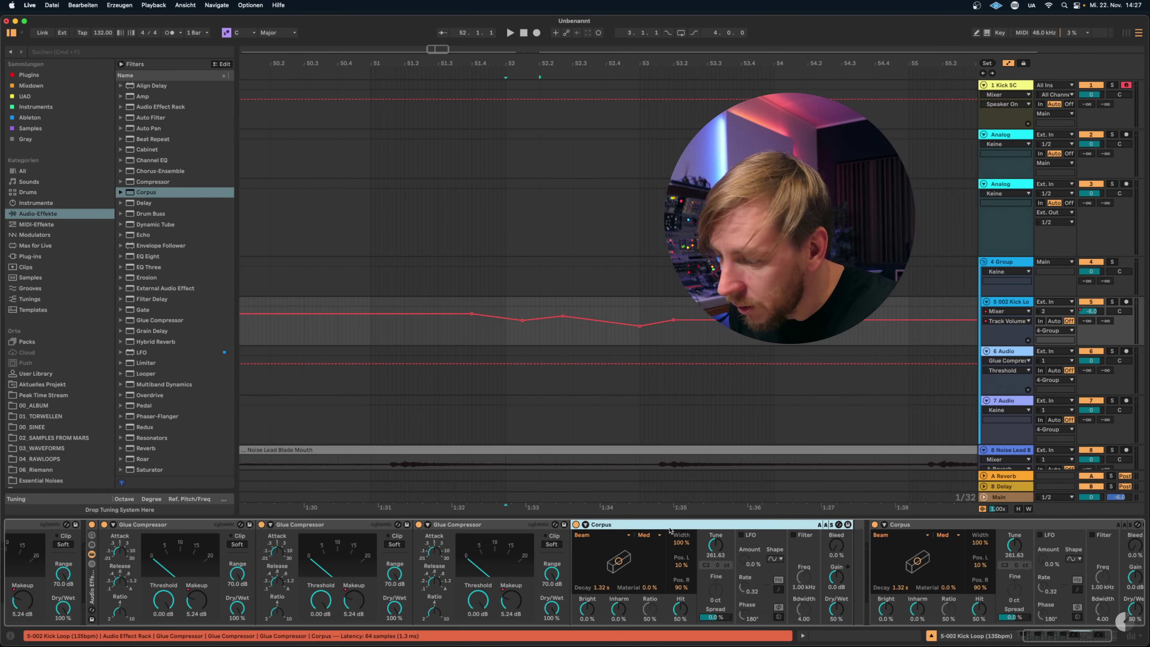
double_click(144, 203)
drag(960, 525, 627, 551)
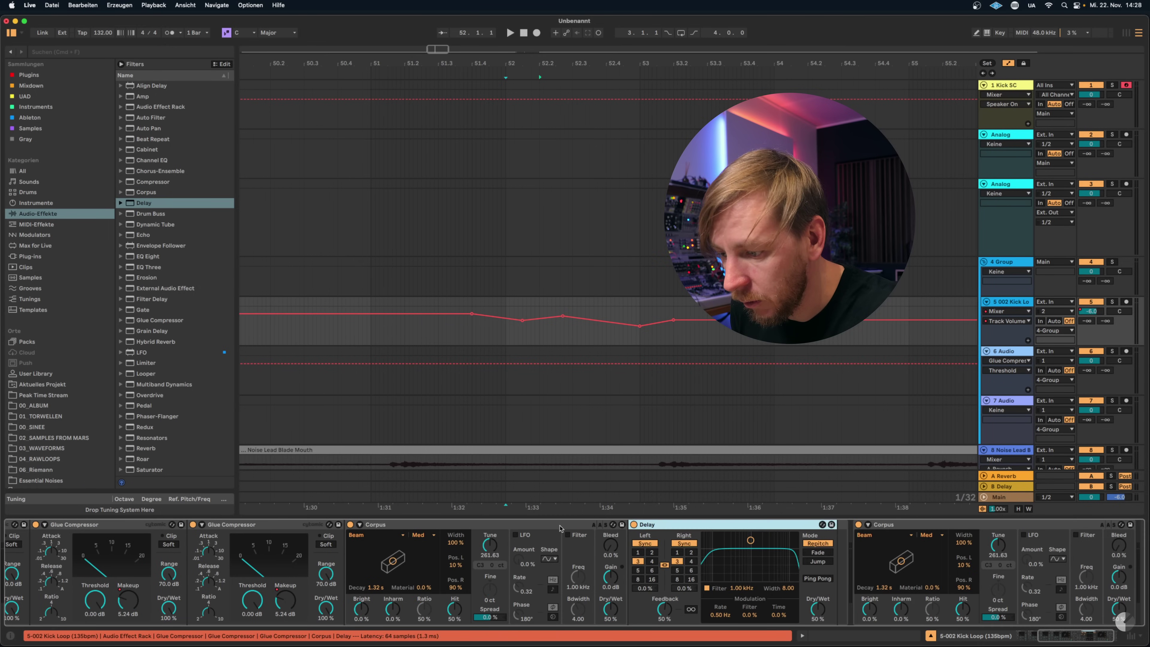
Duplicate the Audio Effect Rack twice and move the standalone Corpus into a rack copy, between its Corpus and Delay
scroll(208, 553, left, 10)
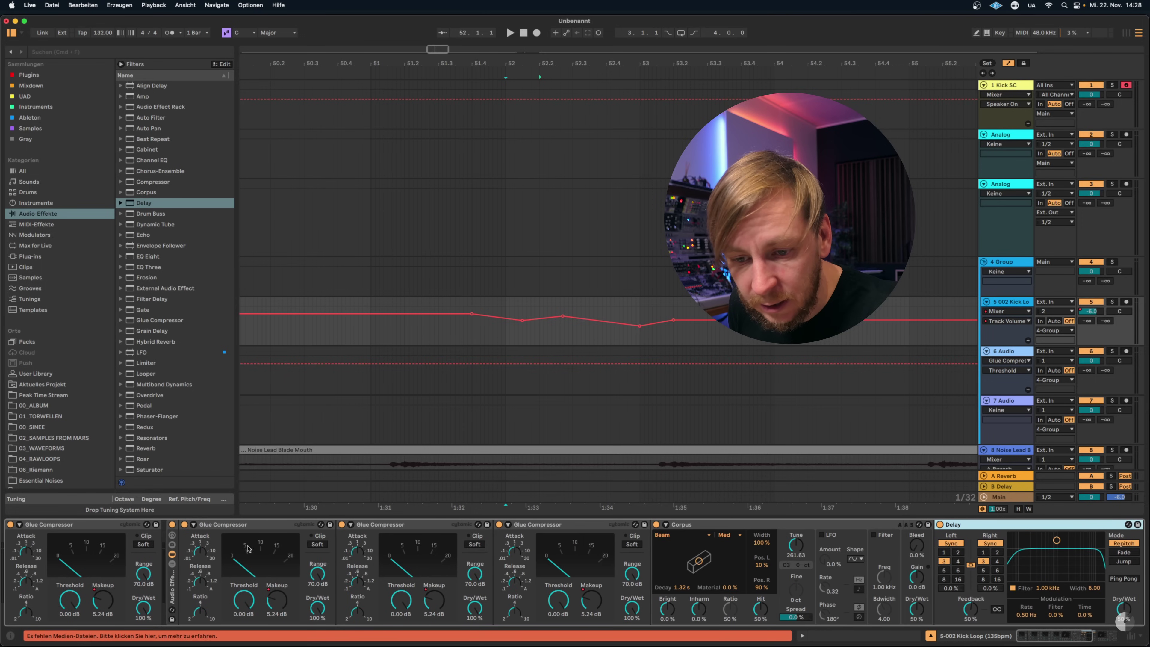
click(174, 591)
key(super+d)
key(super+d)
scroll(796, 598, right, 8)
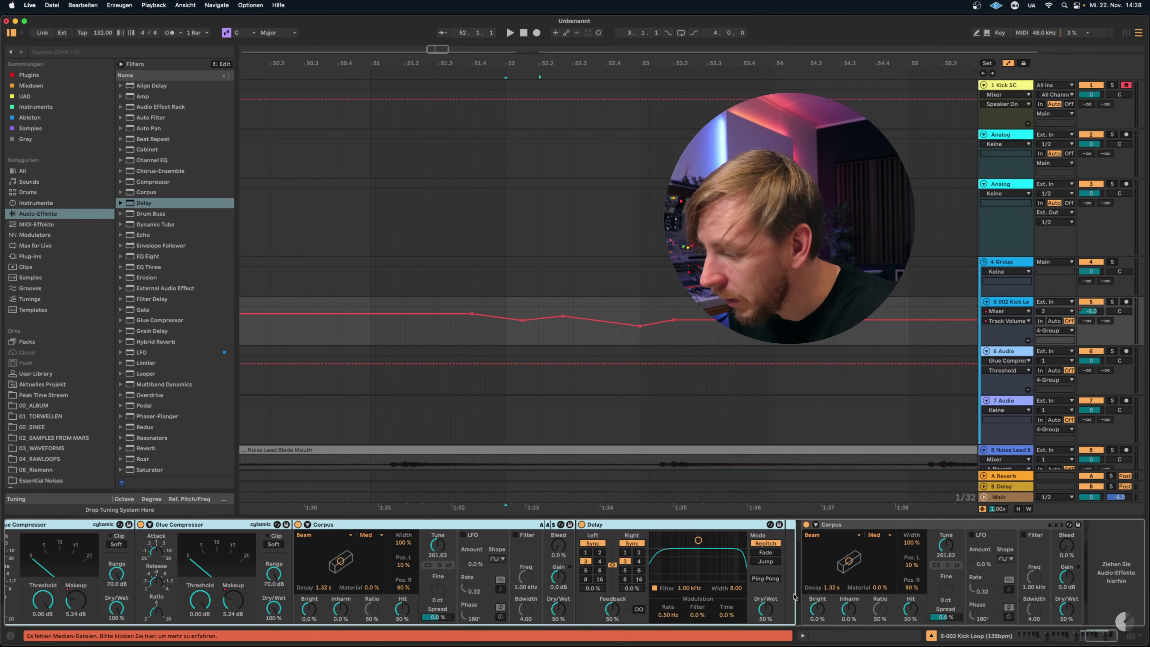
drag(888, 526, 443, 579)
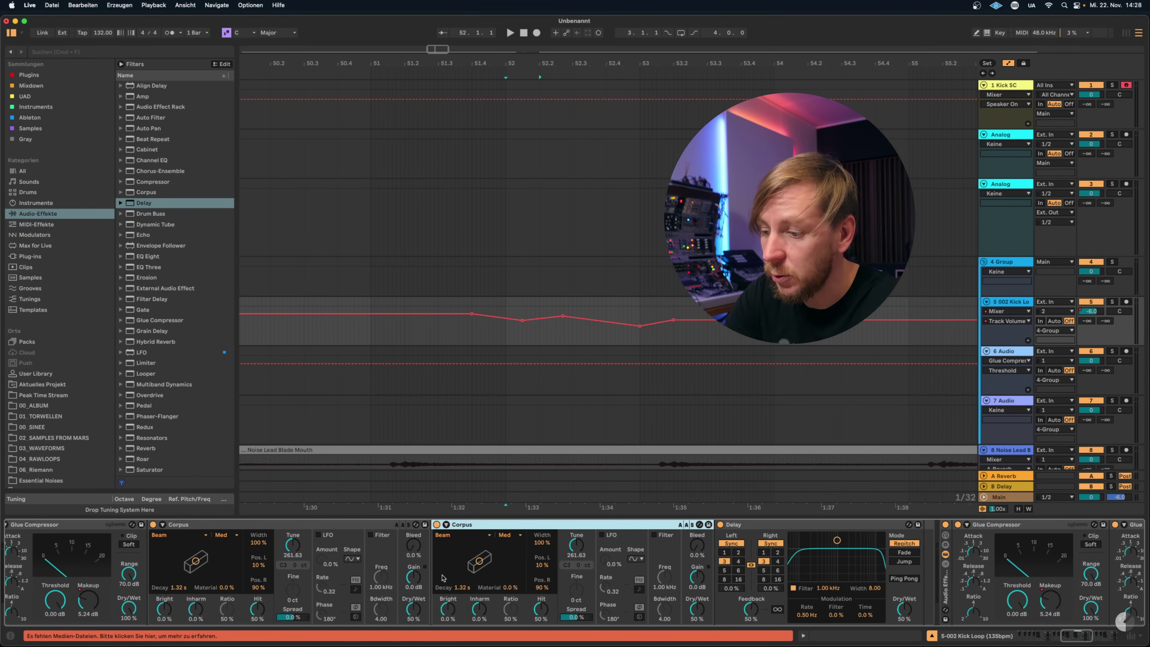
Switch to Session View and look through the device chains of the kick loop, Kick SC, Analog and Group tracks
key(Tab)
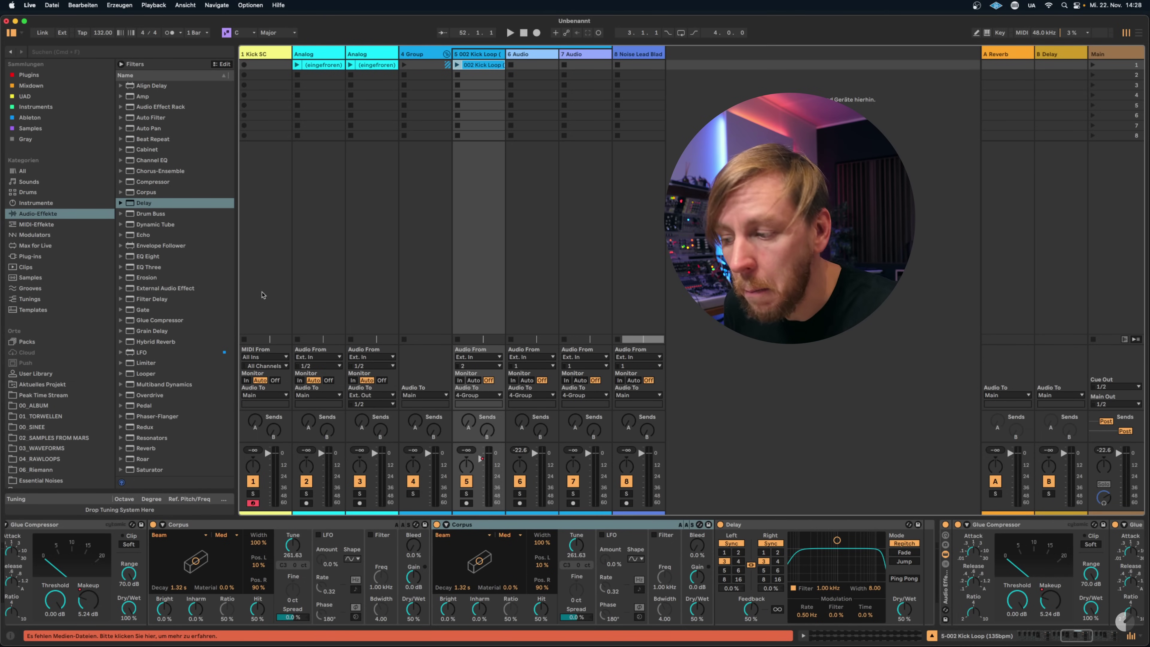
click(1025, 634)
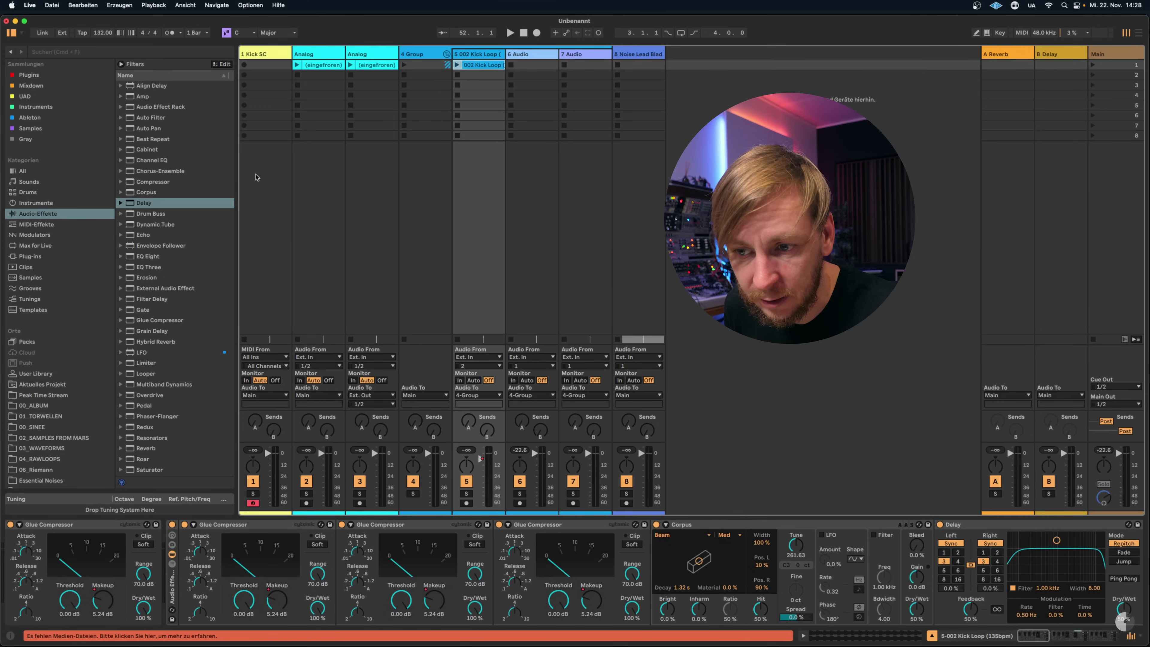
click(266, 197)
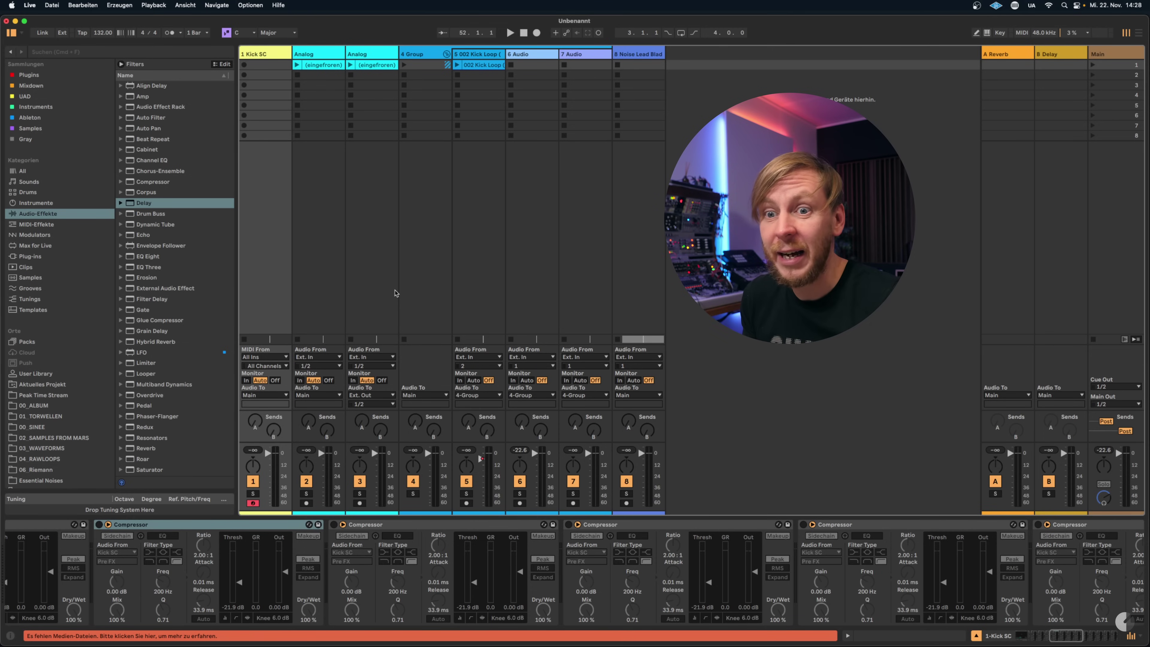
click(320, 55)
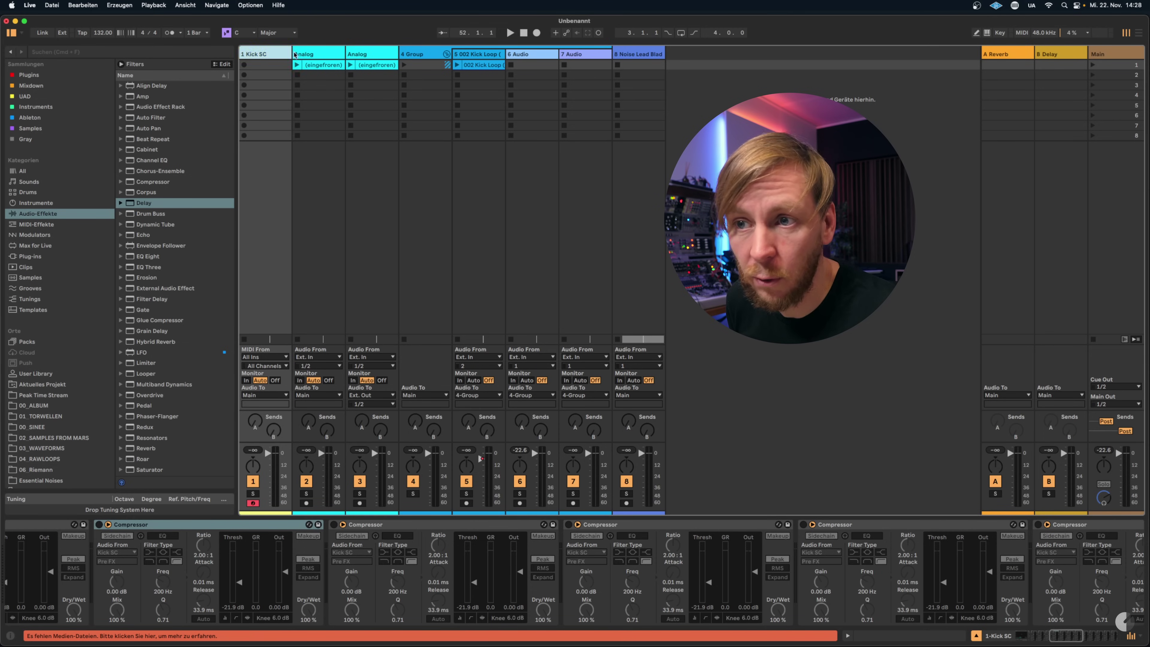
click(355, 56)
click(413, 56)
click(273, 56)
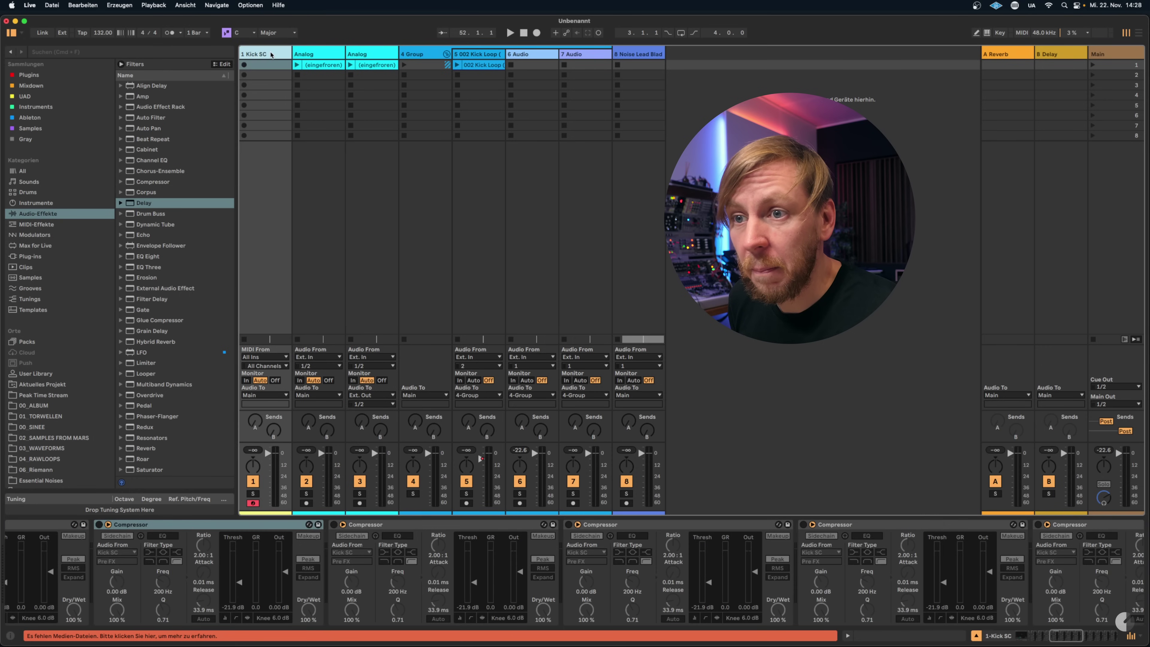
Place Echo and Utility on the Kick SC track and another Utility on the second Analog track
drag(143, 236, 275, 198)
scroll(187, 412, down, 5)
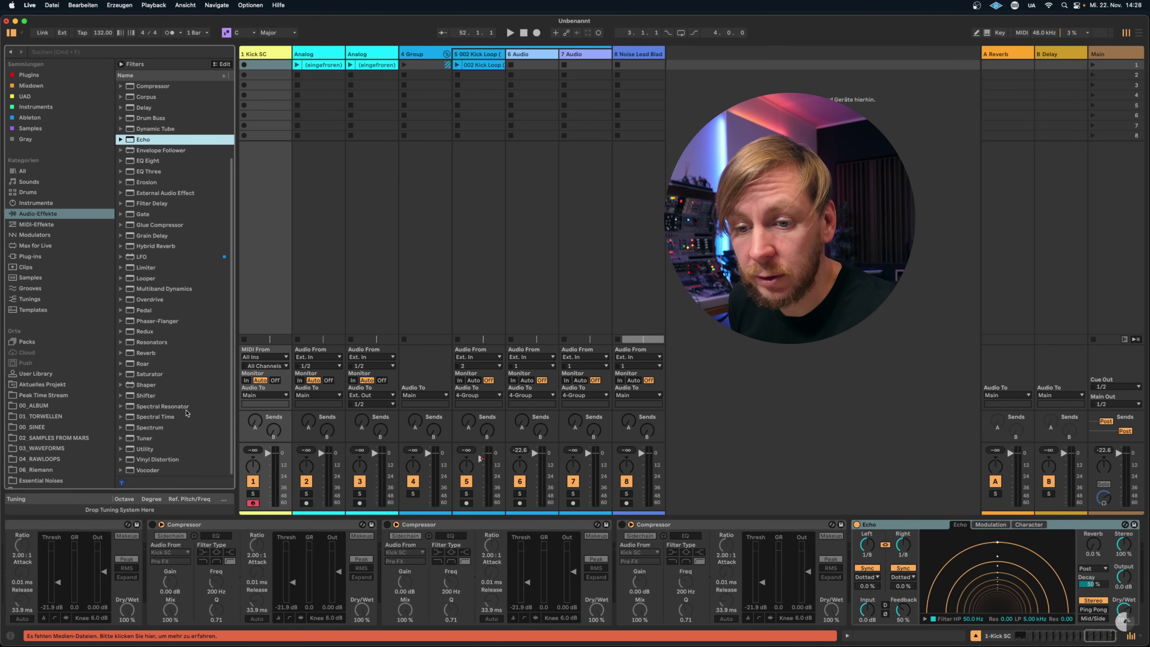
drag(145, 448, 268, 315)
click(309, 320)
drag(162, 454, 376, 318)
Select all tracks from Kick SC to Noise Lead and add a Utility to them in one go
click(259, 54)
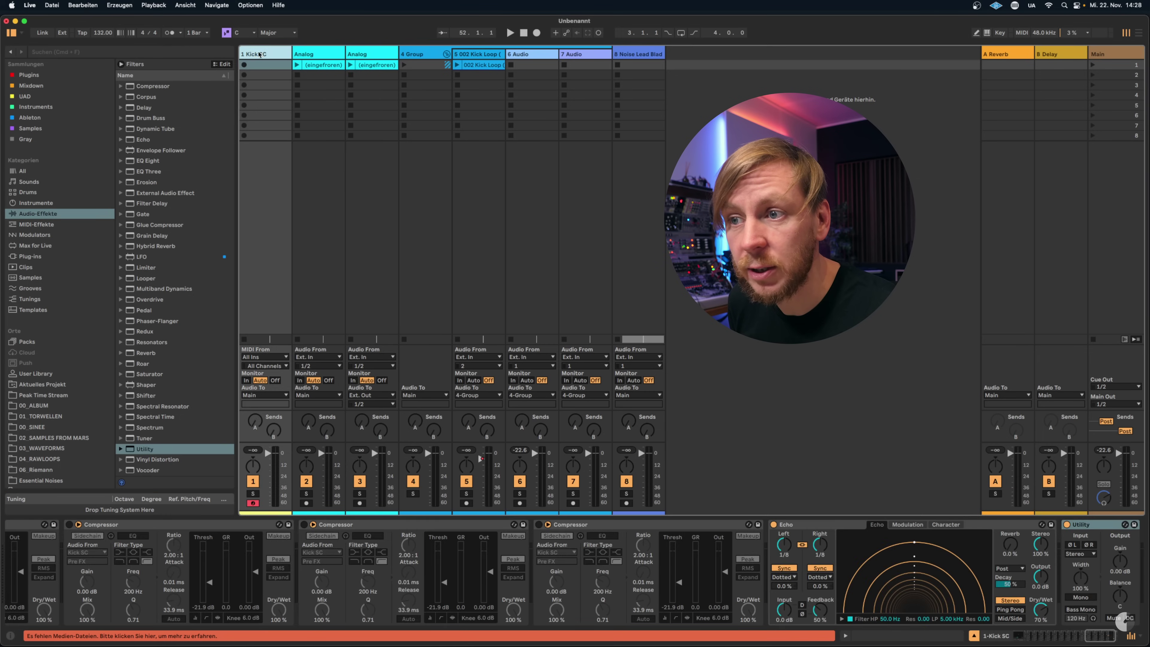
shift+click(645, 55)
drag(138, 454, 261, 54)
Check the Analog, Group, kick loop and 6 Audio tracks one by one for the added Utility
click(316, 54)
click(362, 55)
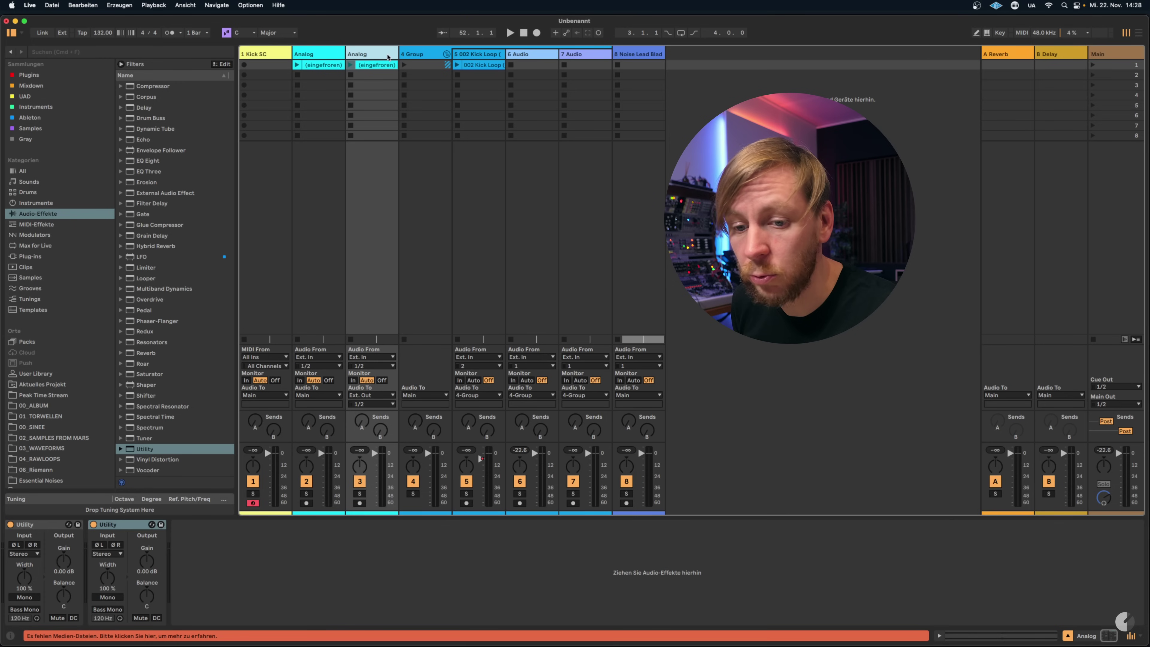
click(412, 55)
click(476, 55)
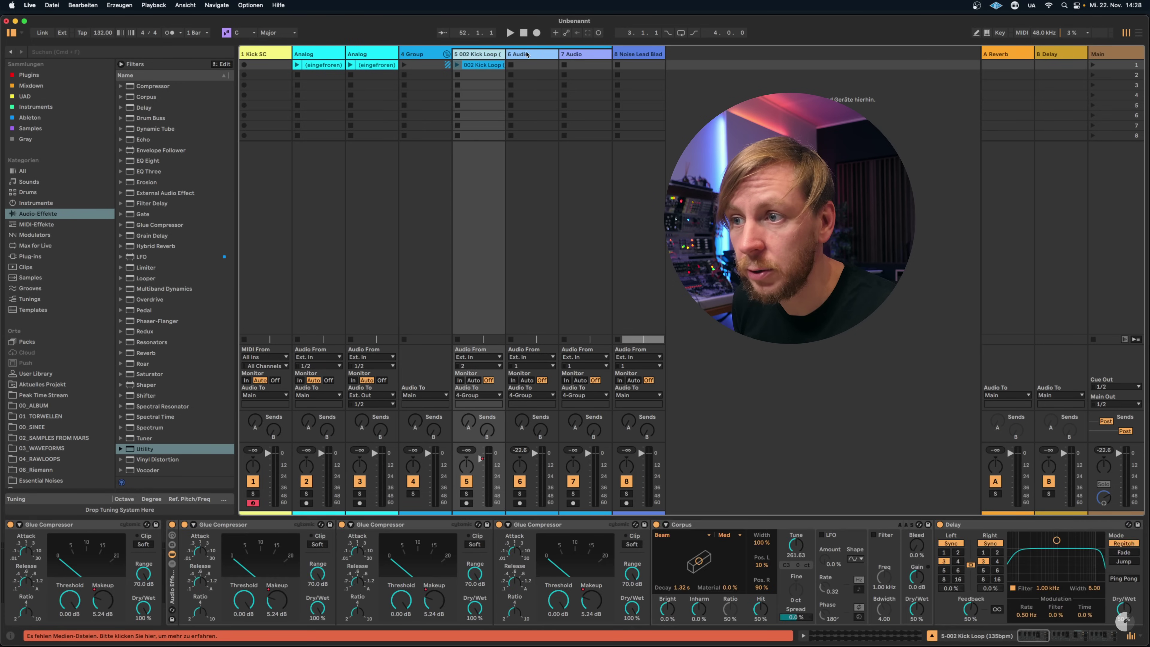
click(530, 54)
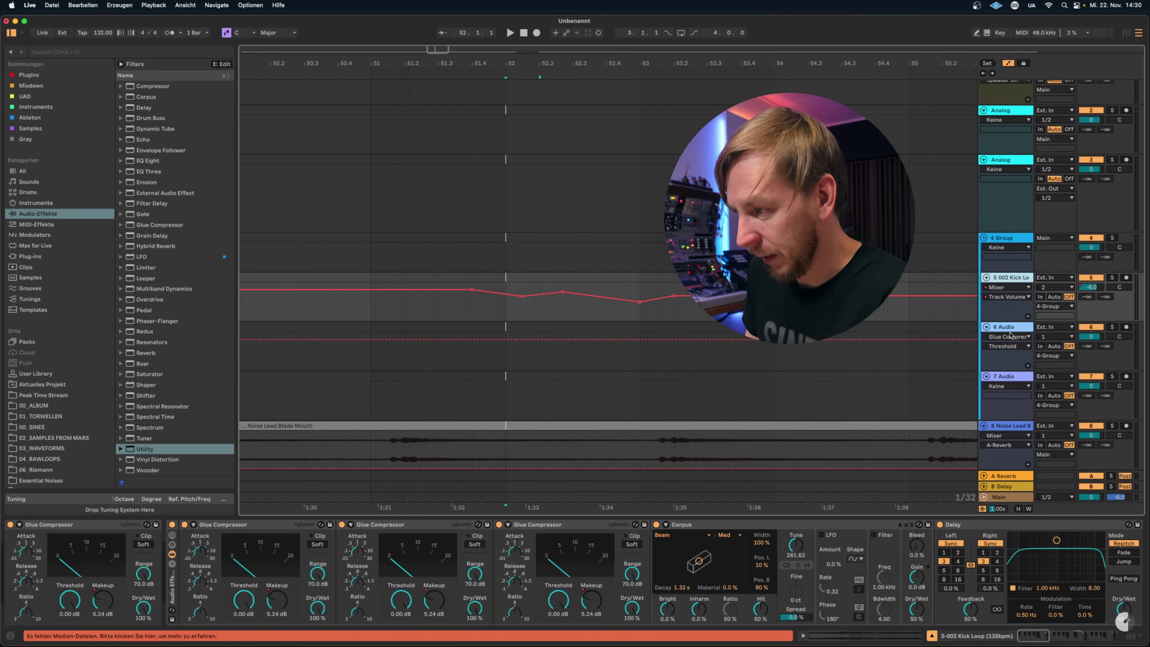
View the device chains of 6 Audio, 7 Audio, the kick loop and 4 Group in the arrangement
click(1010, 327)
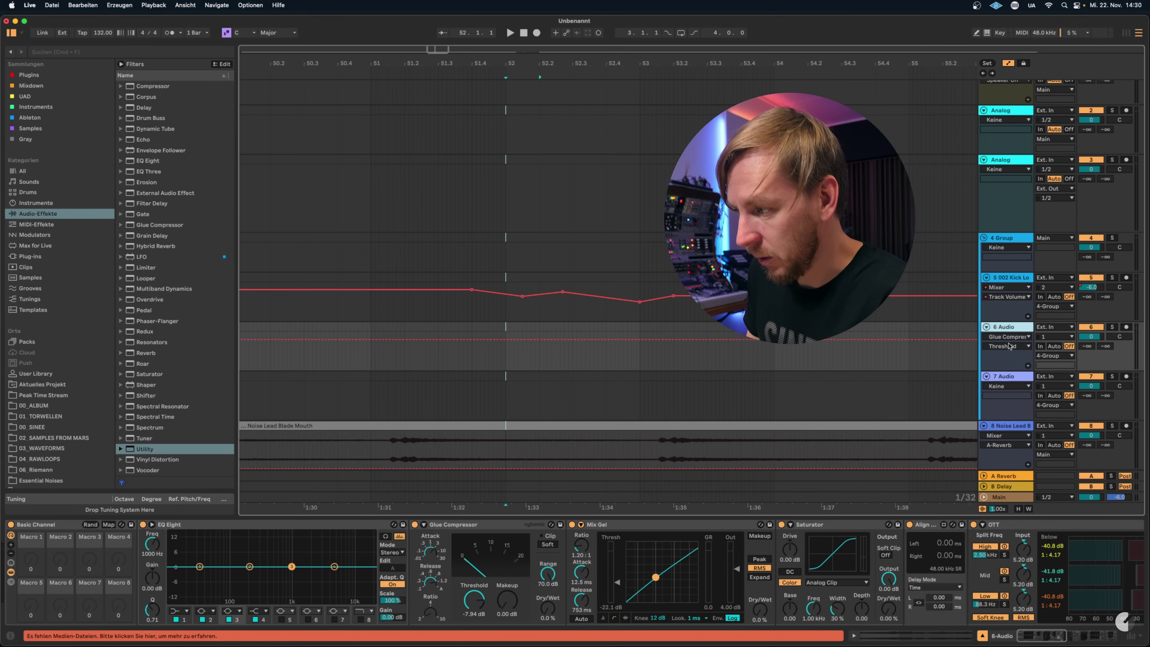
click(1007, 376)
click(1000, 279)
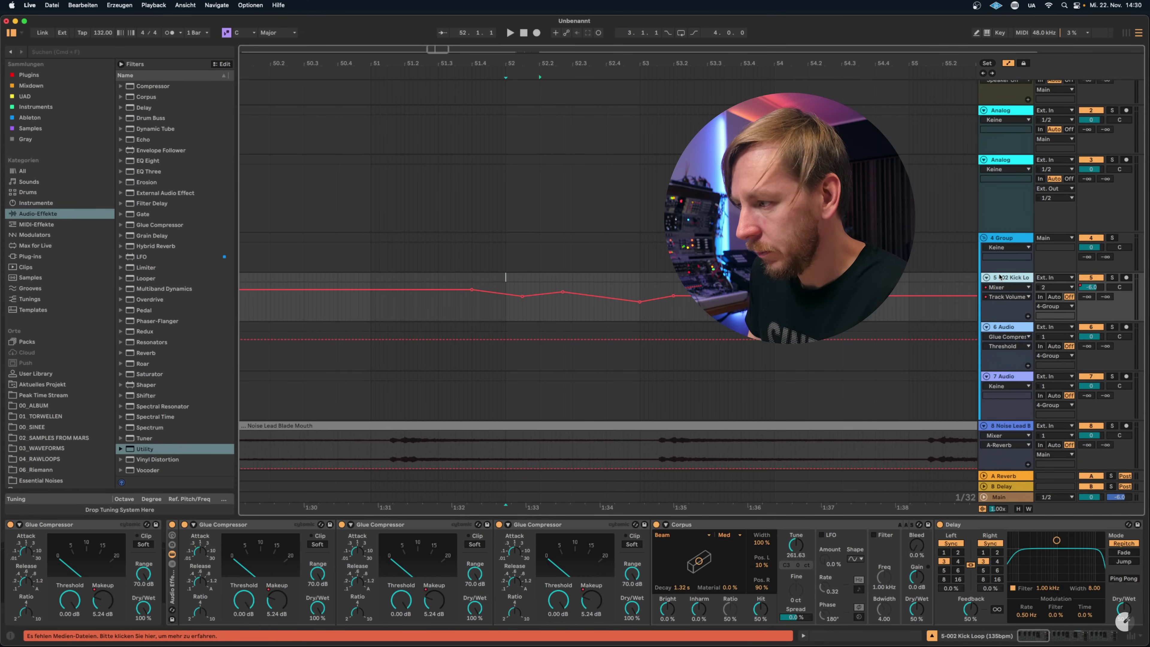
click(999, 238)
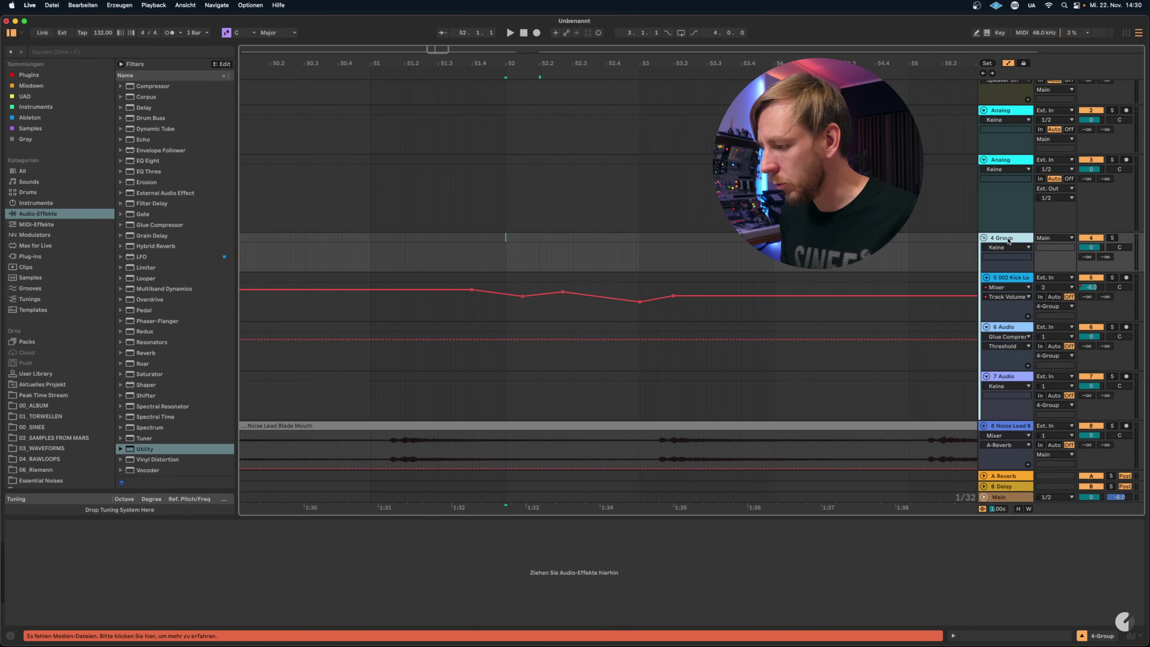
right_click(1004, 240)
key(Escape)
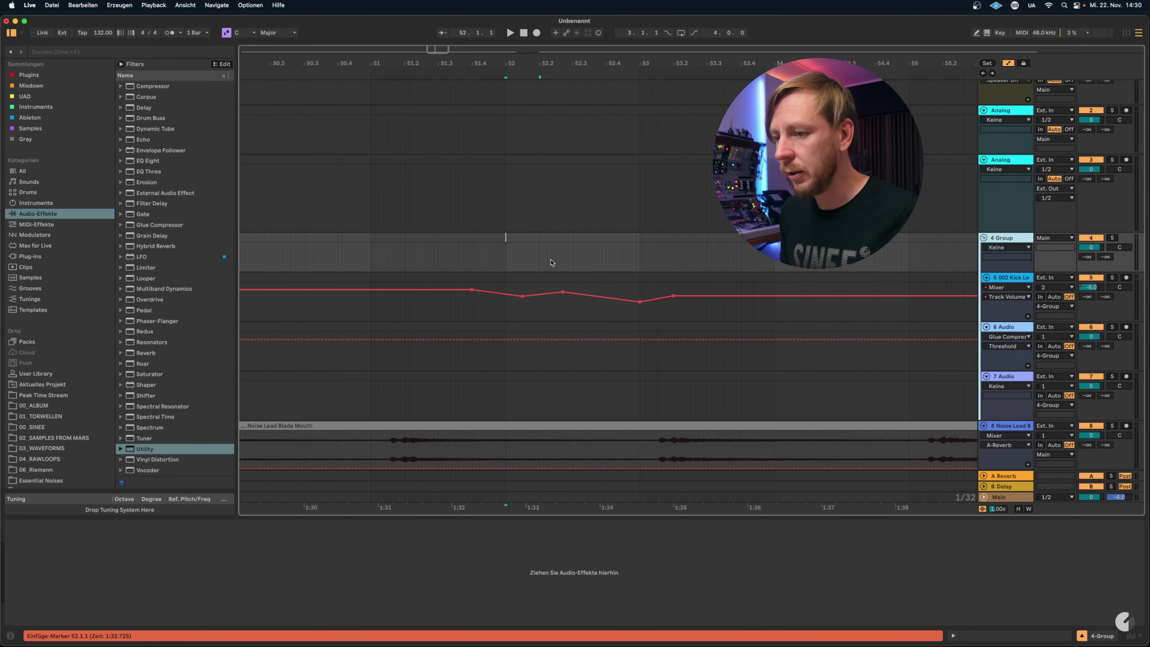
drag(507, 256, 638, 253)
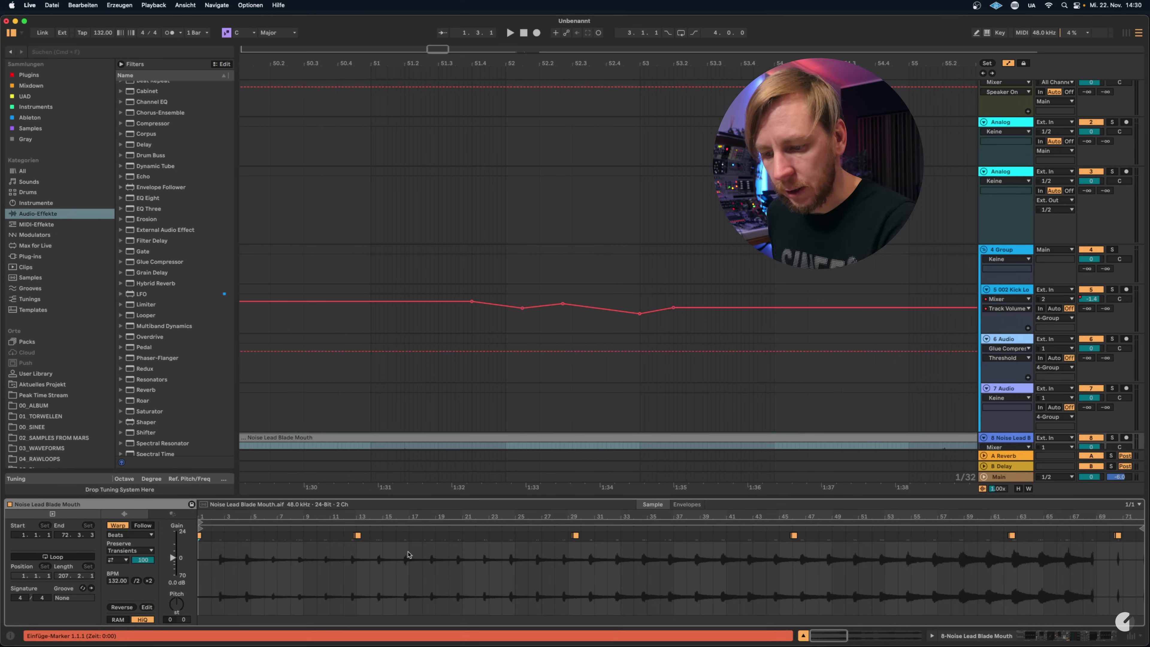
Split the section from 51.3.1 to 51.4.1 out of the Noise Lead Blade Mouth arrangement clip and duplicate it twice
drag(375, 554, 380, 554)
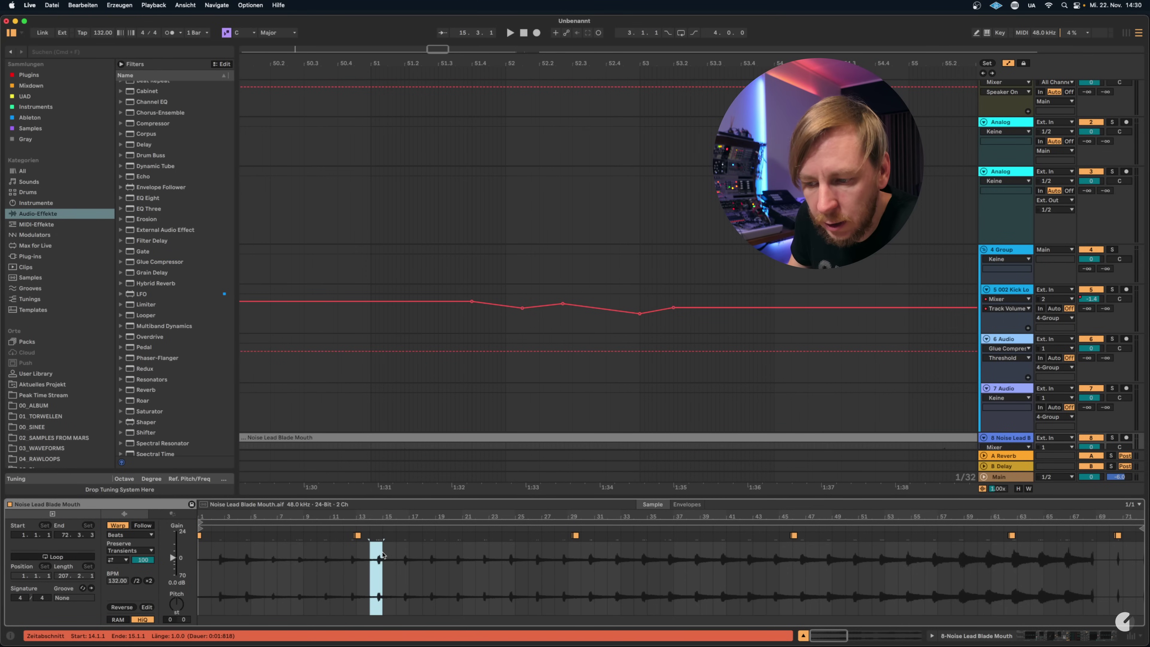
scroll(447, 428, down, 3)
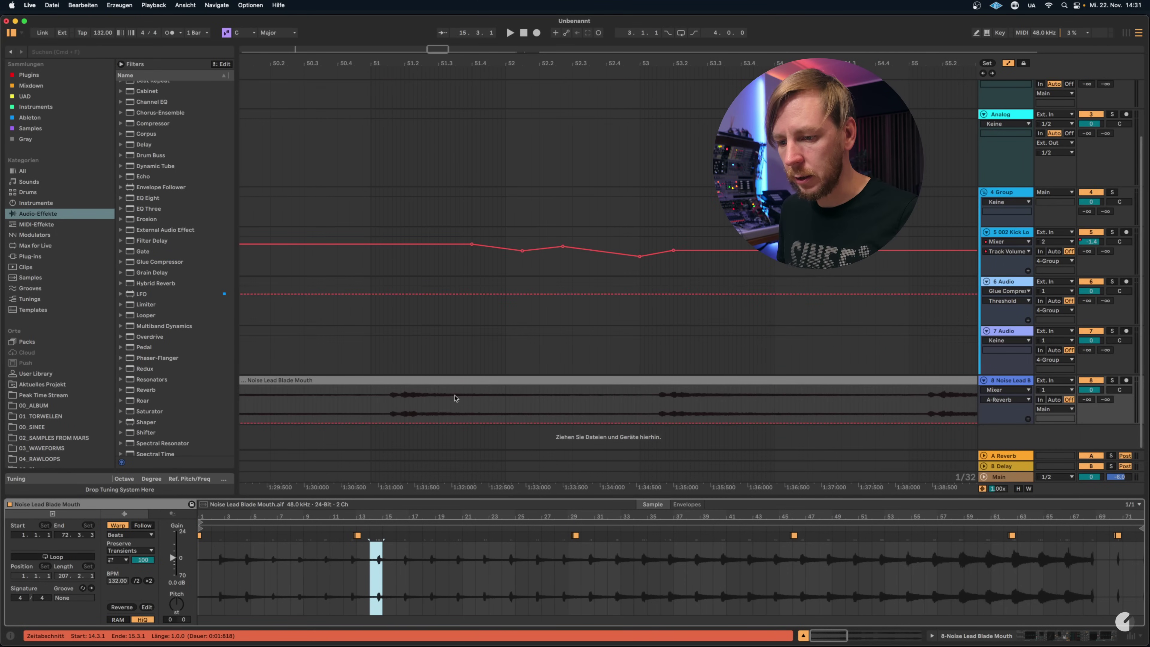
click(438, 400)
drag(438, 400, 473, 401)
key(super+e)
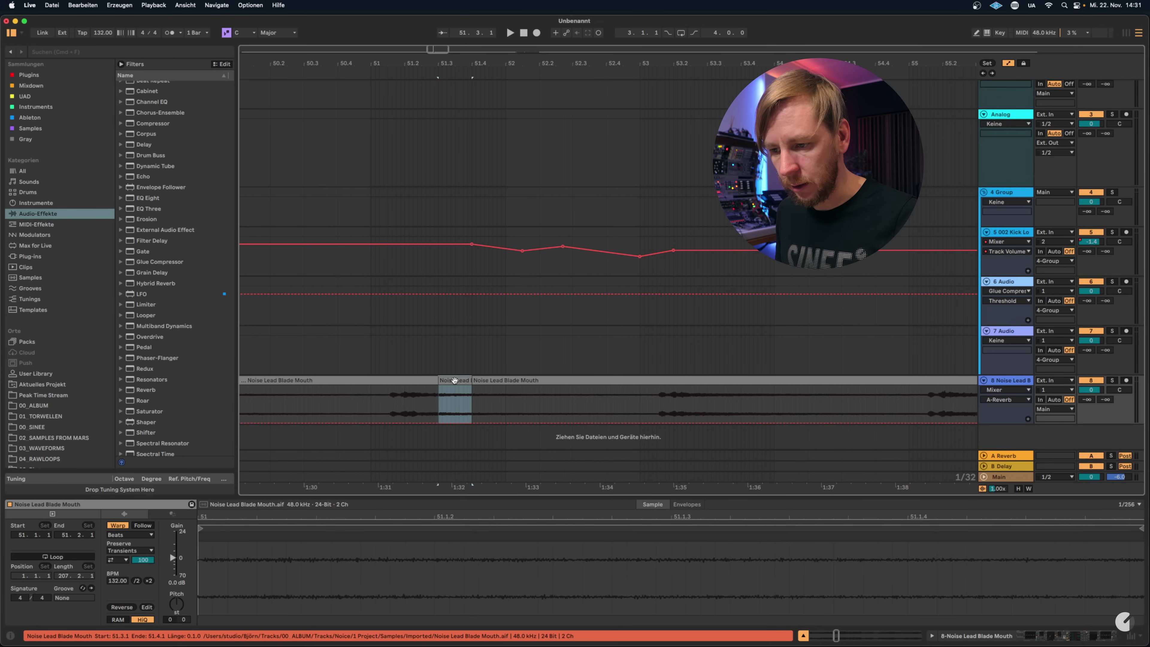
key(super+d)
key(super+d)
Carry the last Noise Lead Blade Mouth clip from the arrangement into the first Session slot of track 8
click(493, 381)
drag(392, 407, 430, 407)
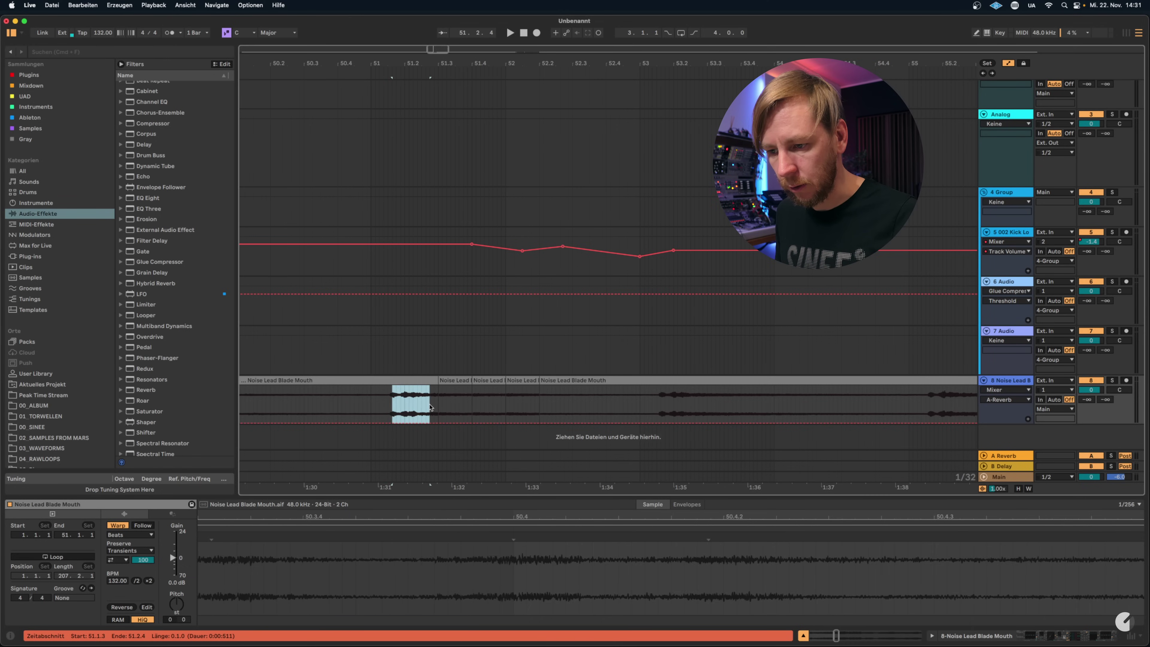
click(638, 386)
key(Tab)
key(Tab)
key(Tab)
drag(605, 378, 638, 65)
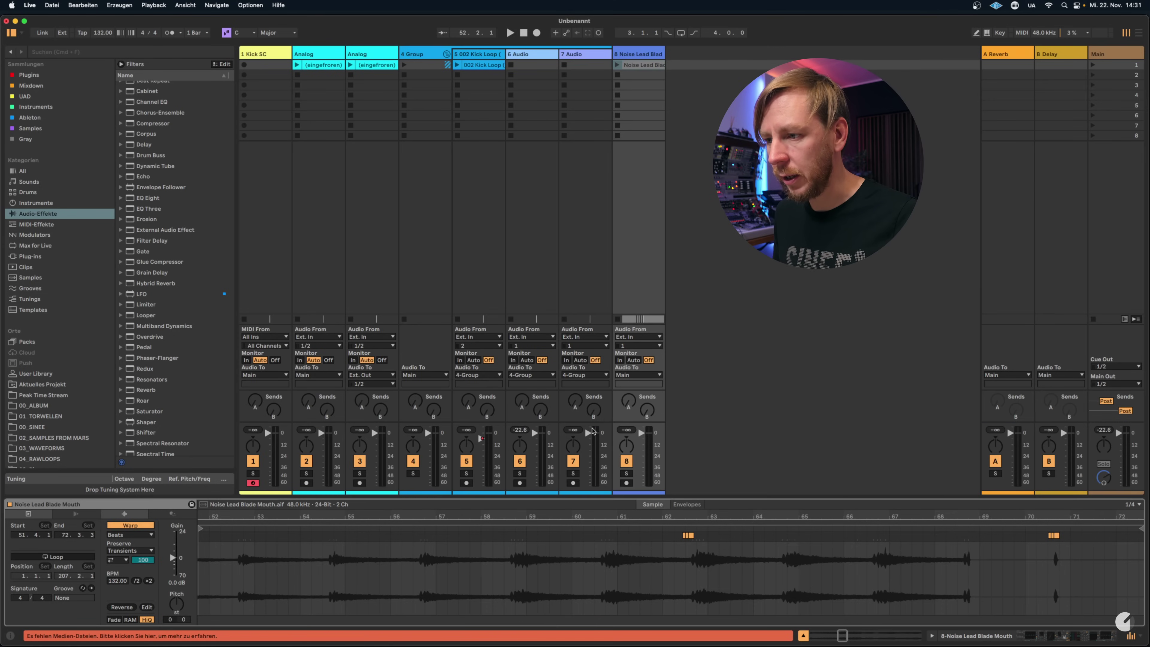
Show the track's device chain together with the sample editor for the Noise Lead Blade Mouth clip in Session view
drag(509, 562, 599, 567)
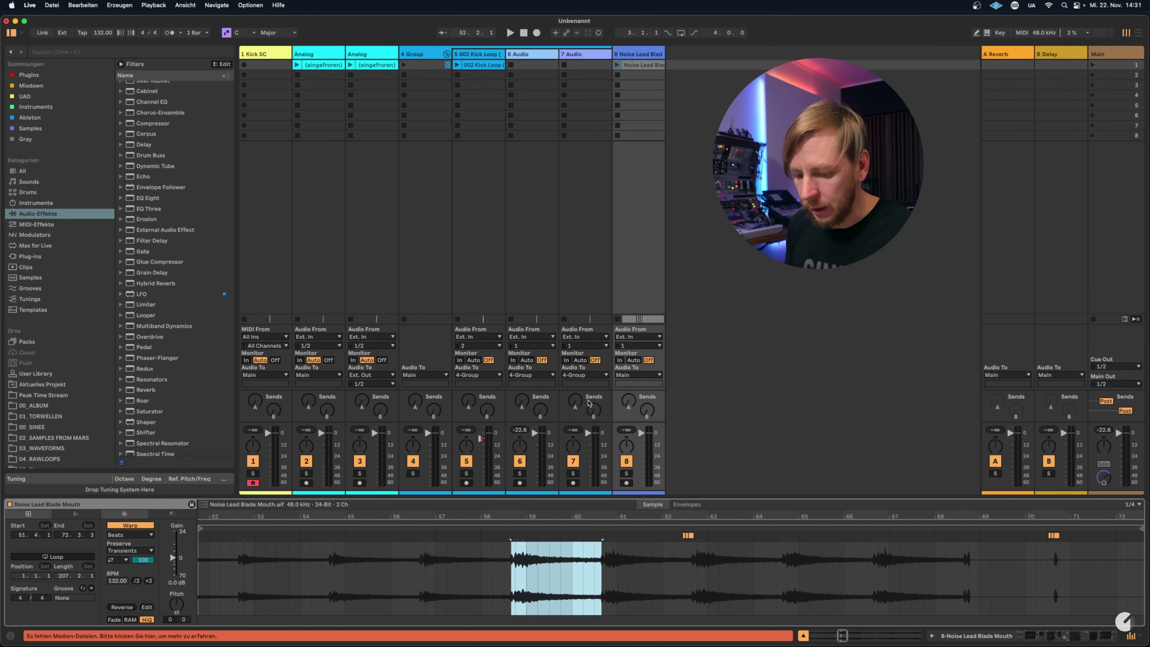
key(alt+super+4)
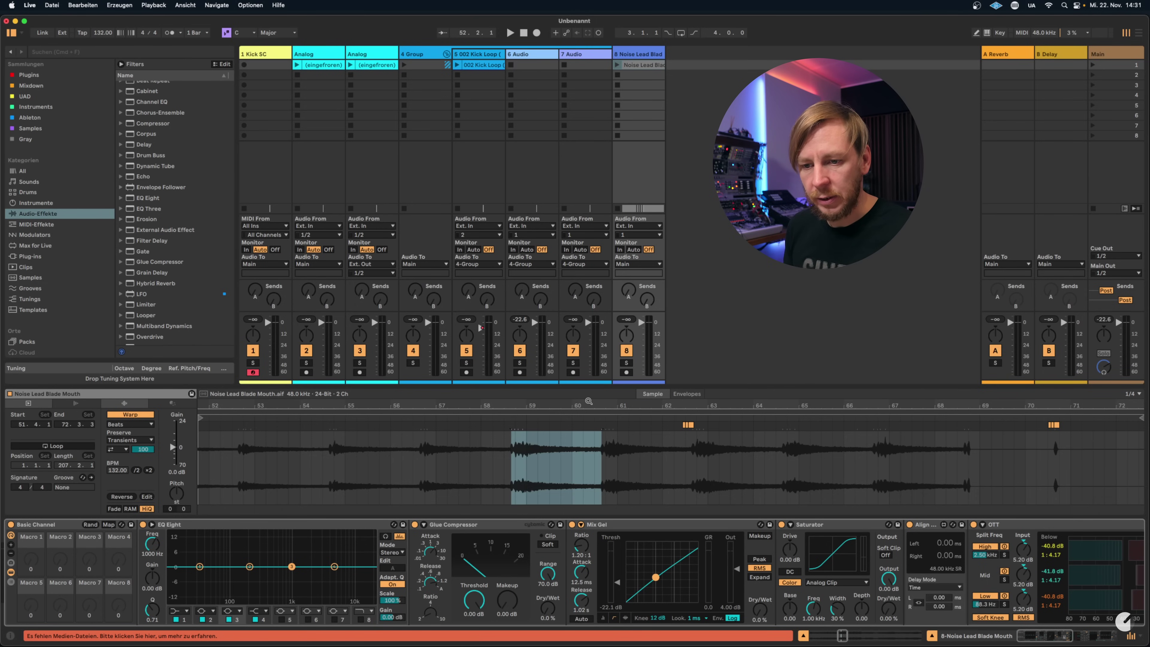
click(588, 57)
click(638, 66)
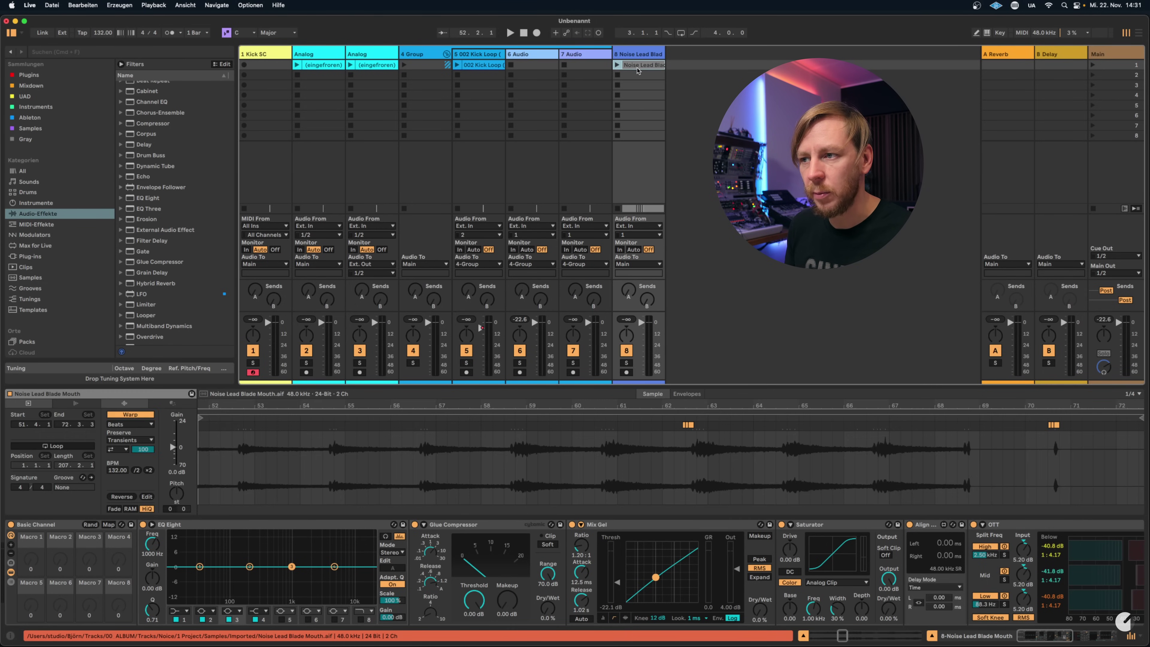
shift+click(485, 66)
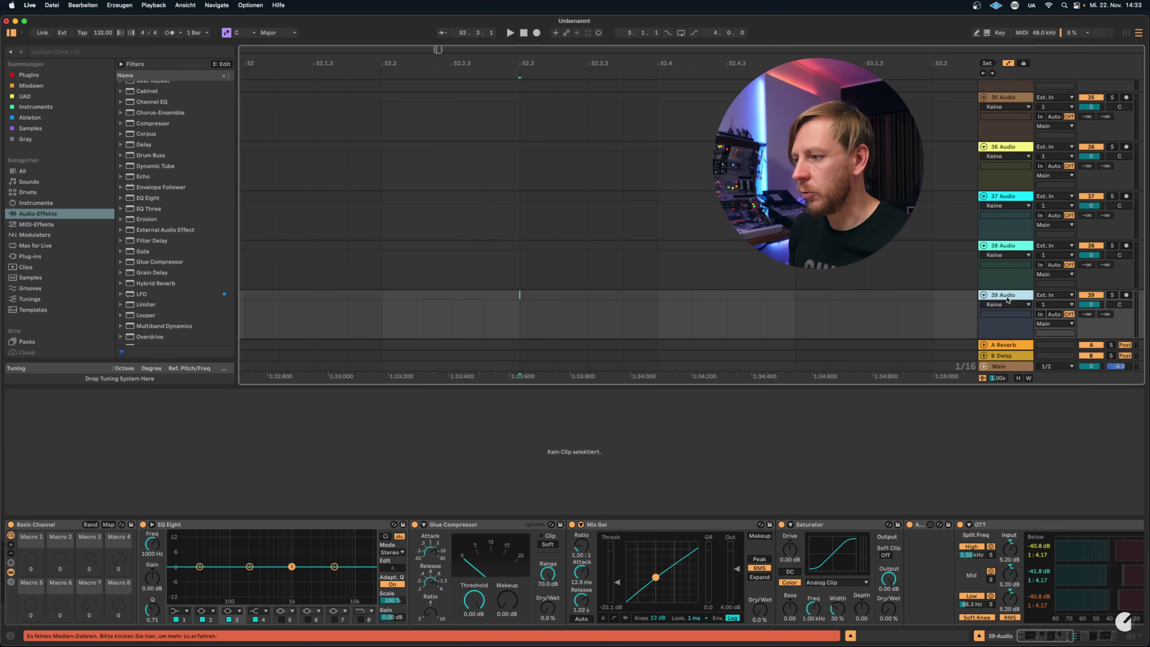
Move the 39 Audio track up through the arrangement and place it directly below 1 Kick SC
scroll(1007, 86, up, 4)
scroll(1007, 84, up, 10)
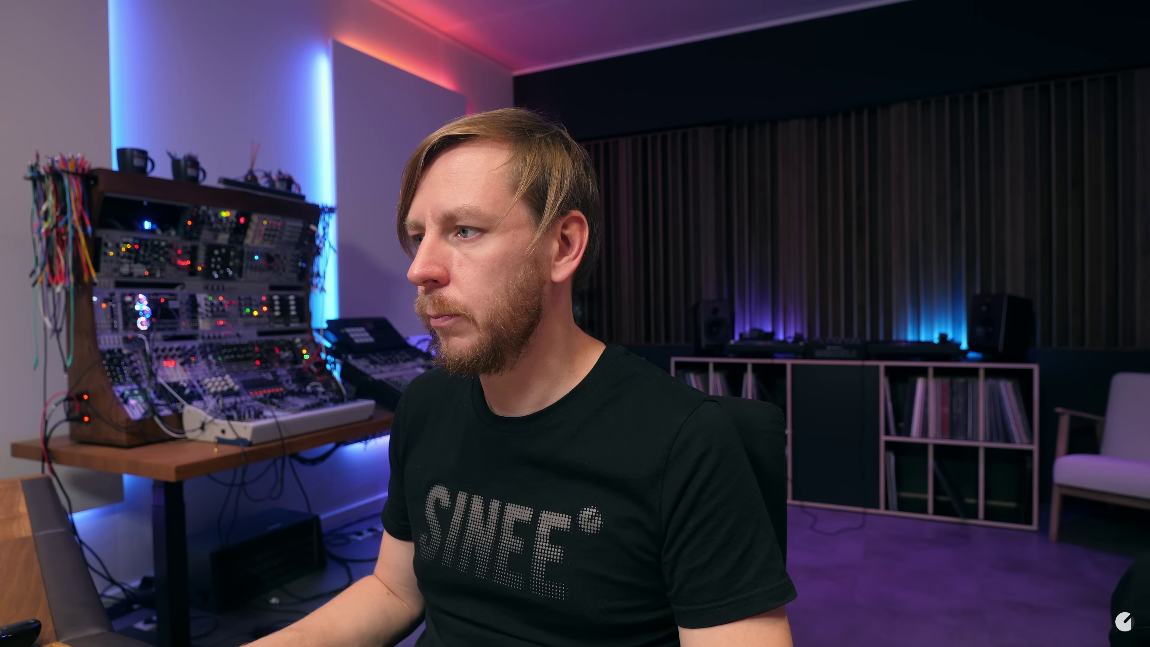
scroll(1007, 83, up, 10)
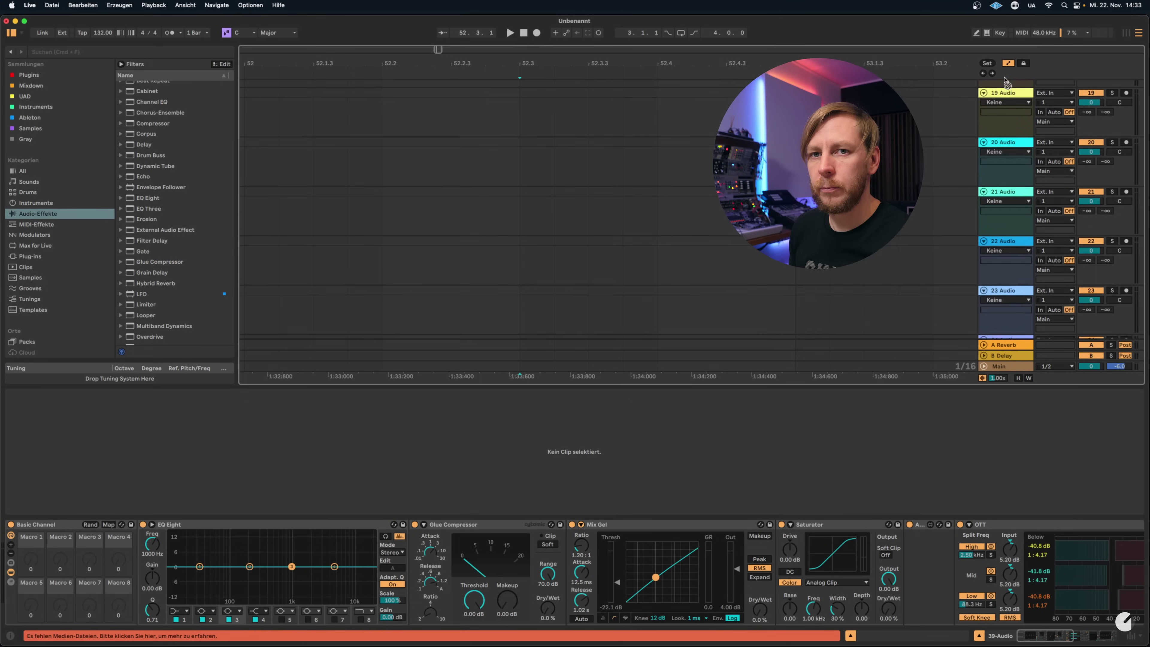
scroll(1006, 83, up, 5)
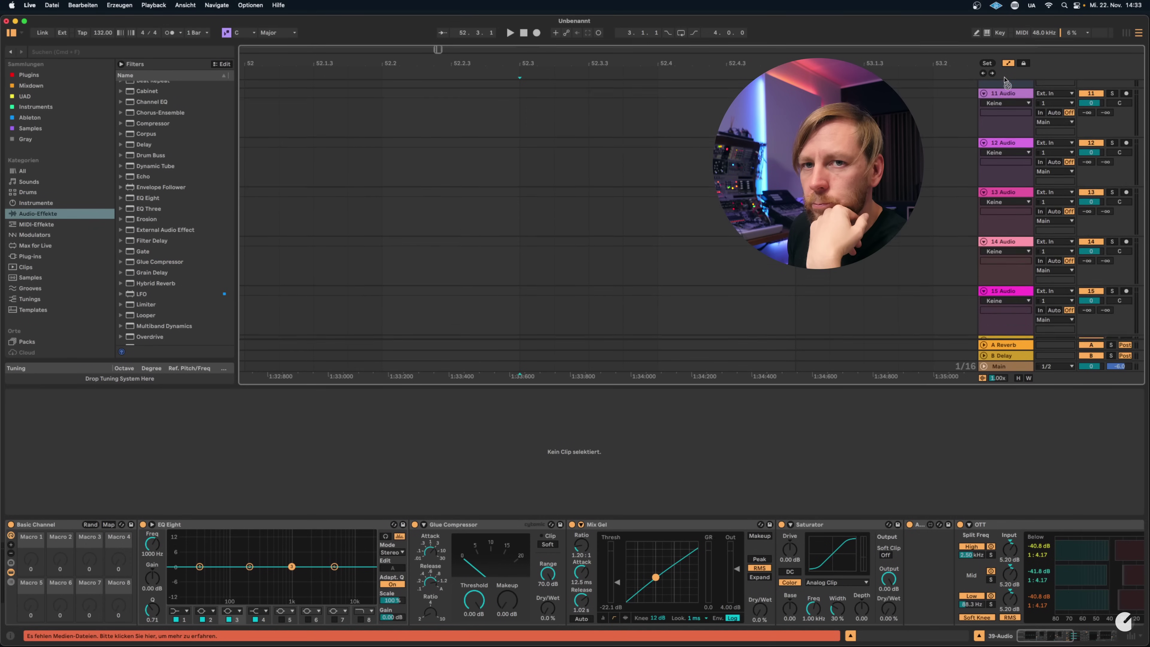
scroll(1006, 83, up, 5)
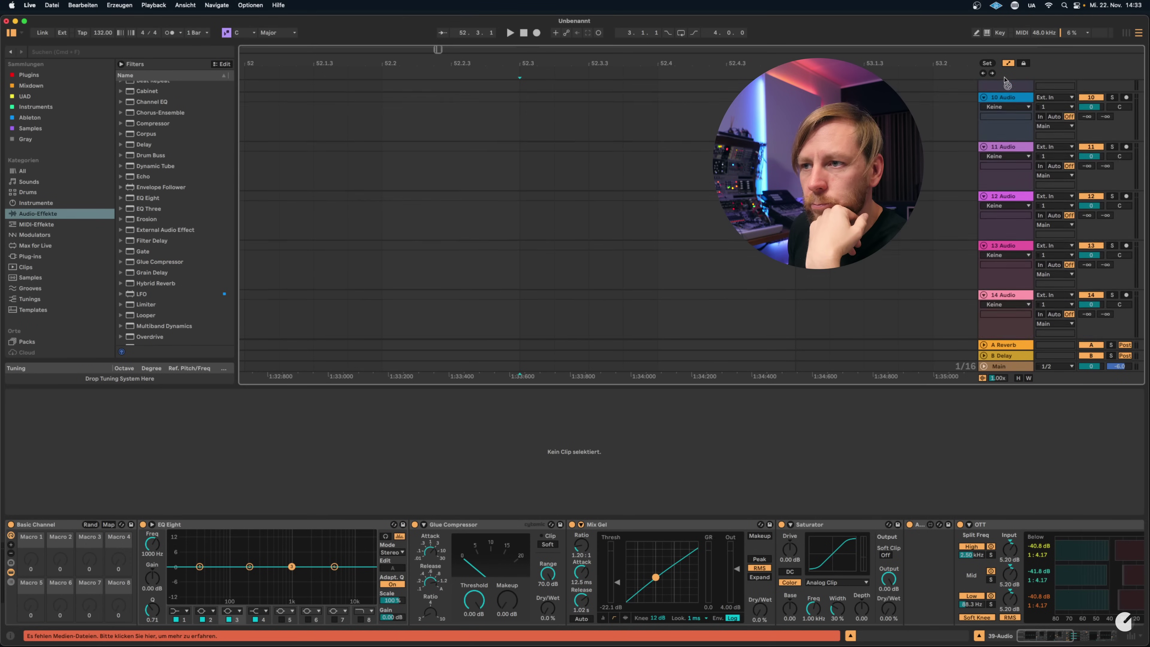
scroll(1006, 83, up, 5)
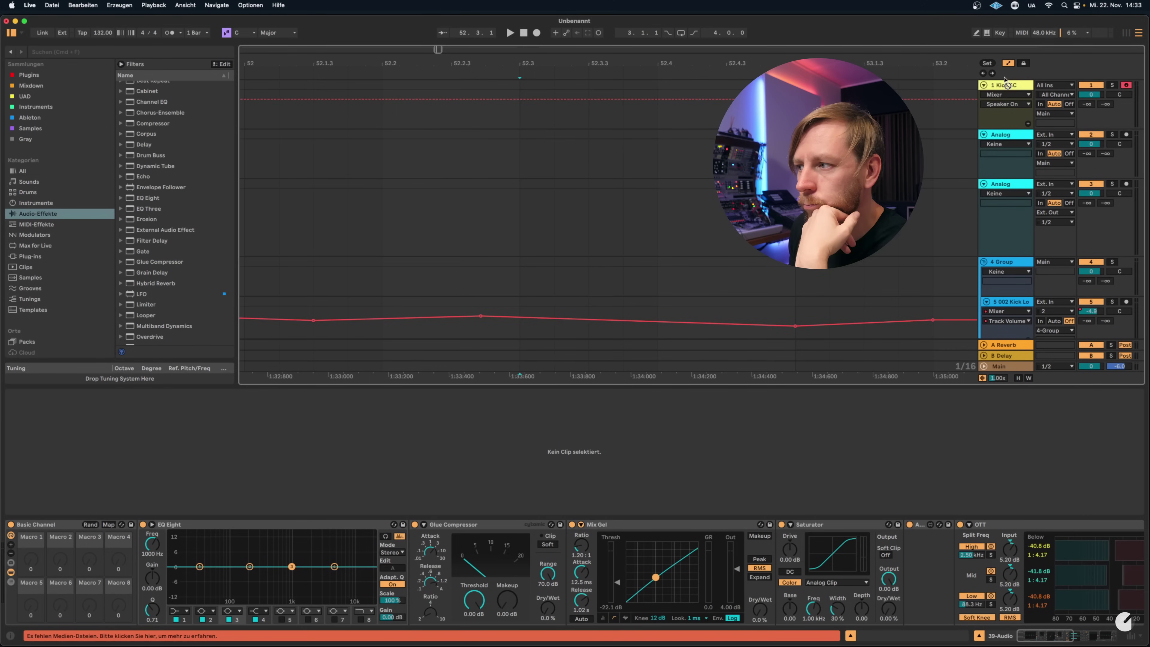
click(1005, 128)
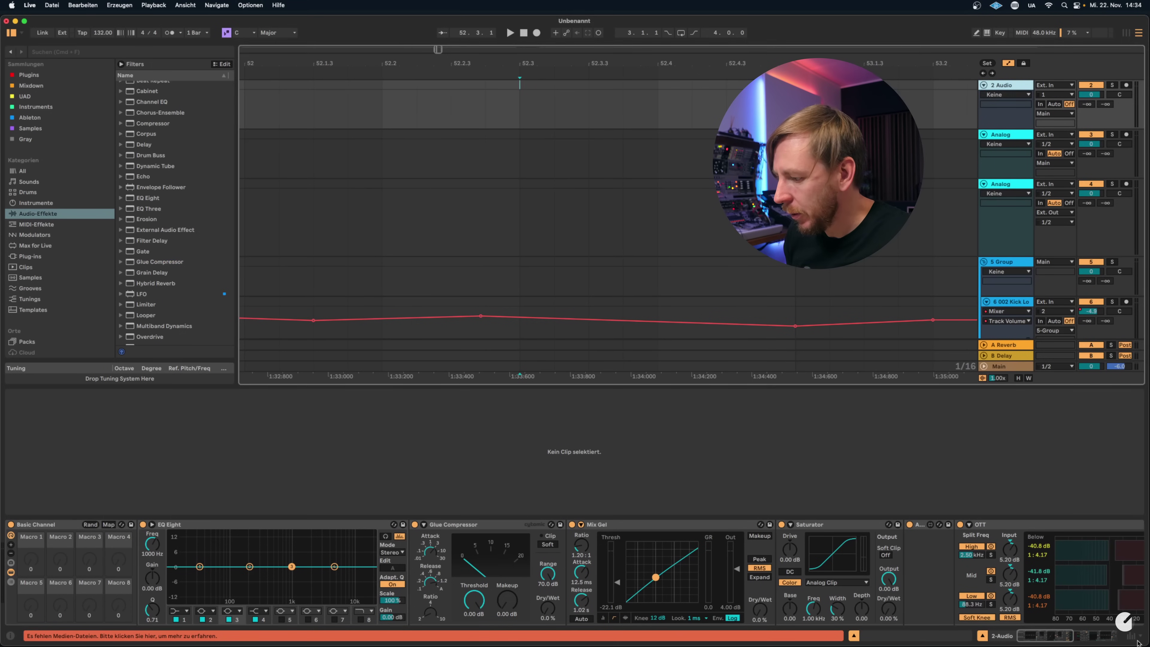
Show the mixer beneath the arrangement and move the 38 Audio track there to directly after 28 Audio
click(1133, 637)
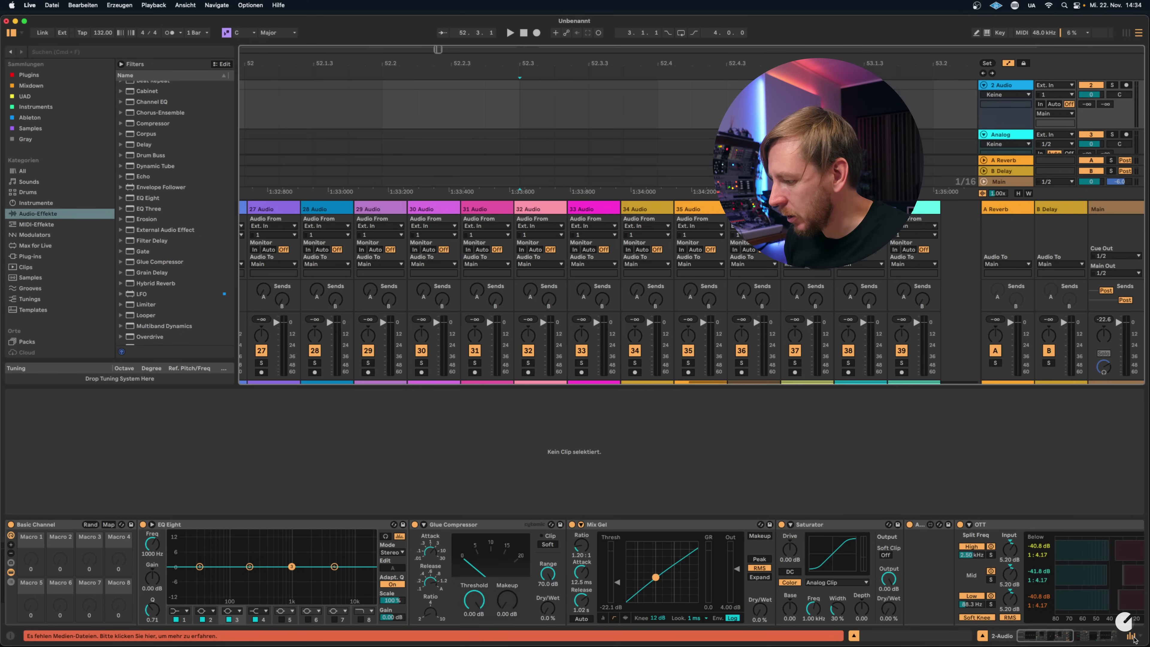
click(858, 209)
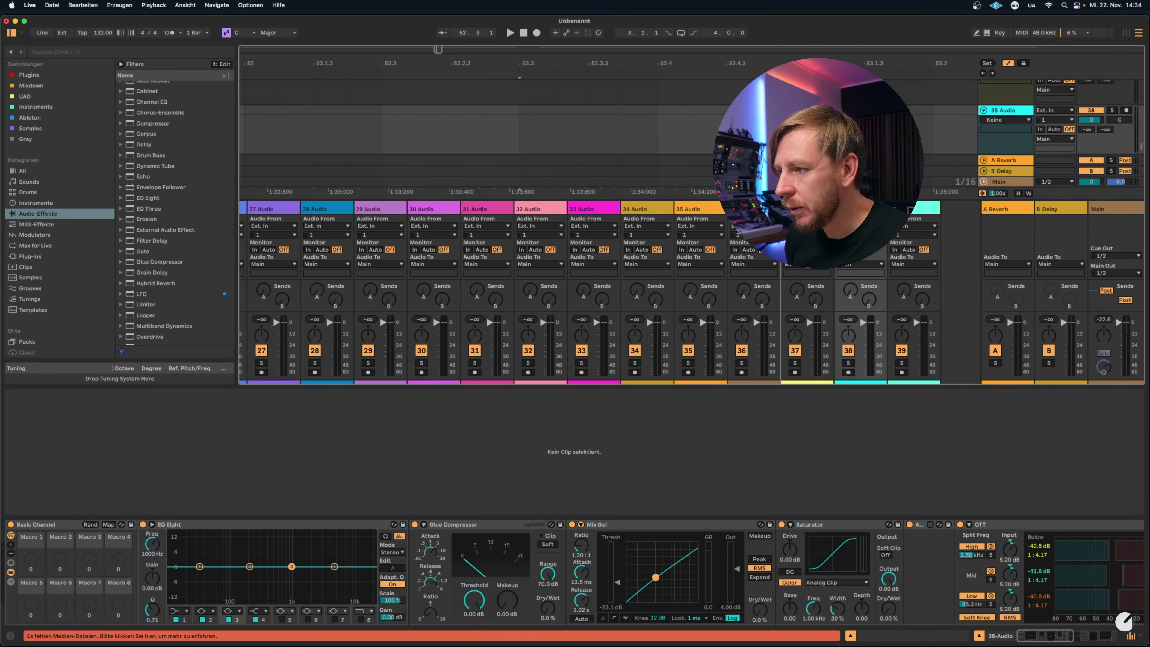
drag(511, 238, 499, 238)
Move the 2 Audio track through the mixer from beside 1 Kick SC toward the higher-numbered audio tracks
scroll(480, 239, left, 20)
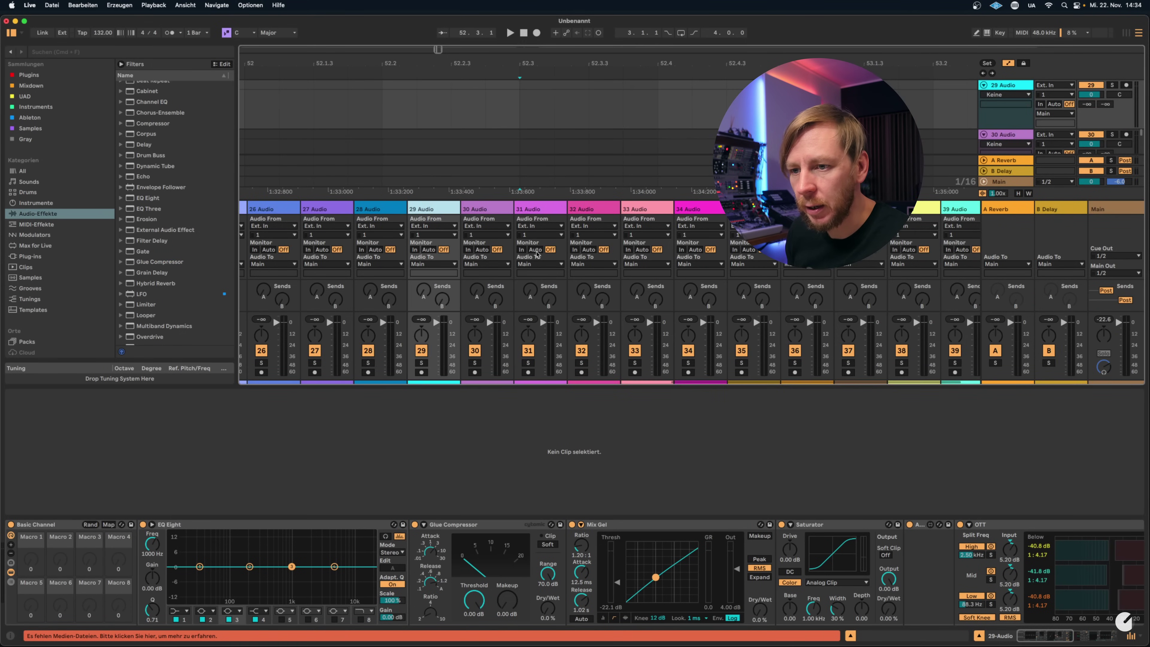
scroll(473, 241, left, 10)
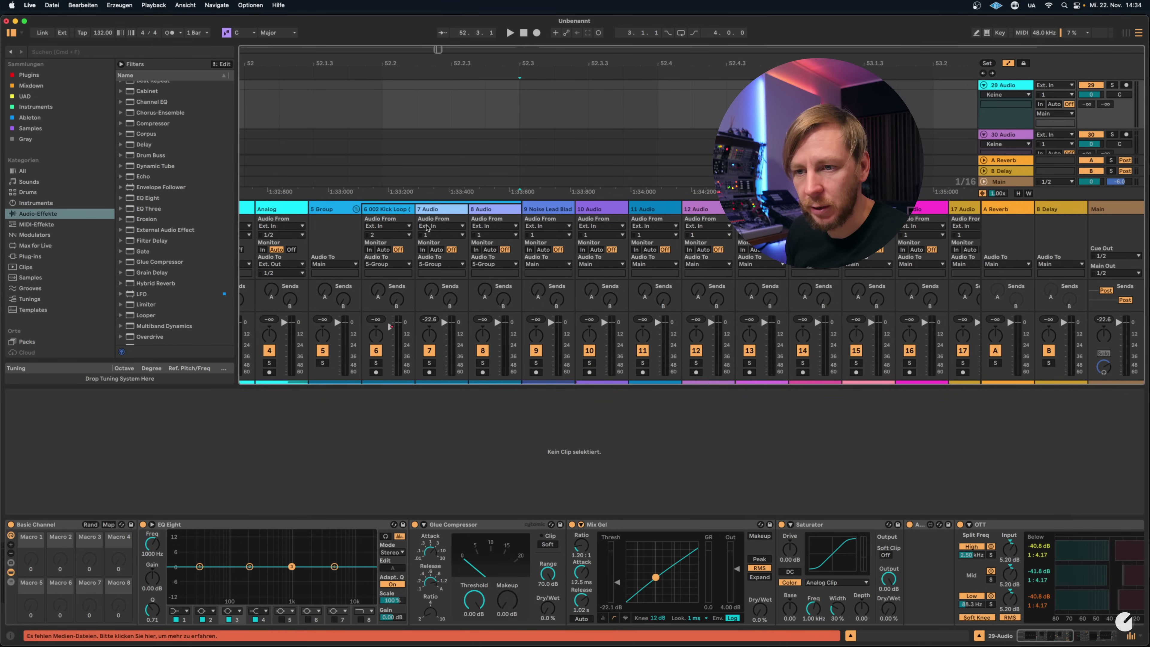
click(313, 210)
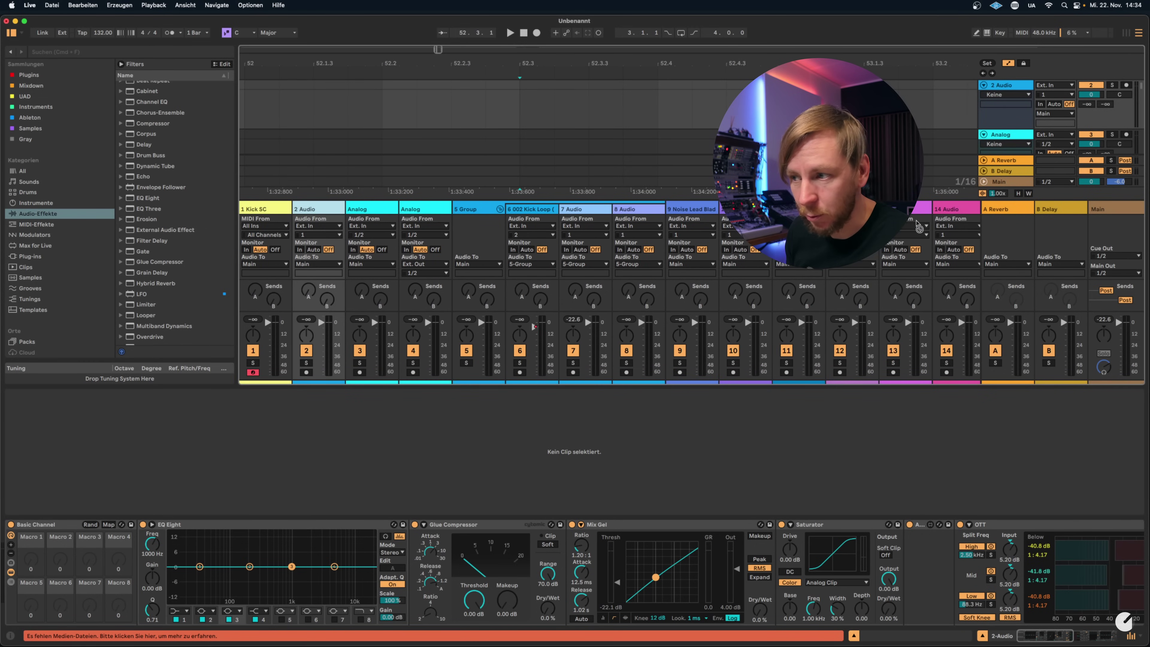
scroll(589, 272, right, 5)
scroll(979, 211, right, 7)
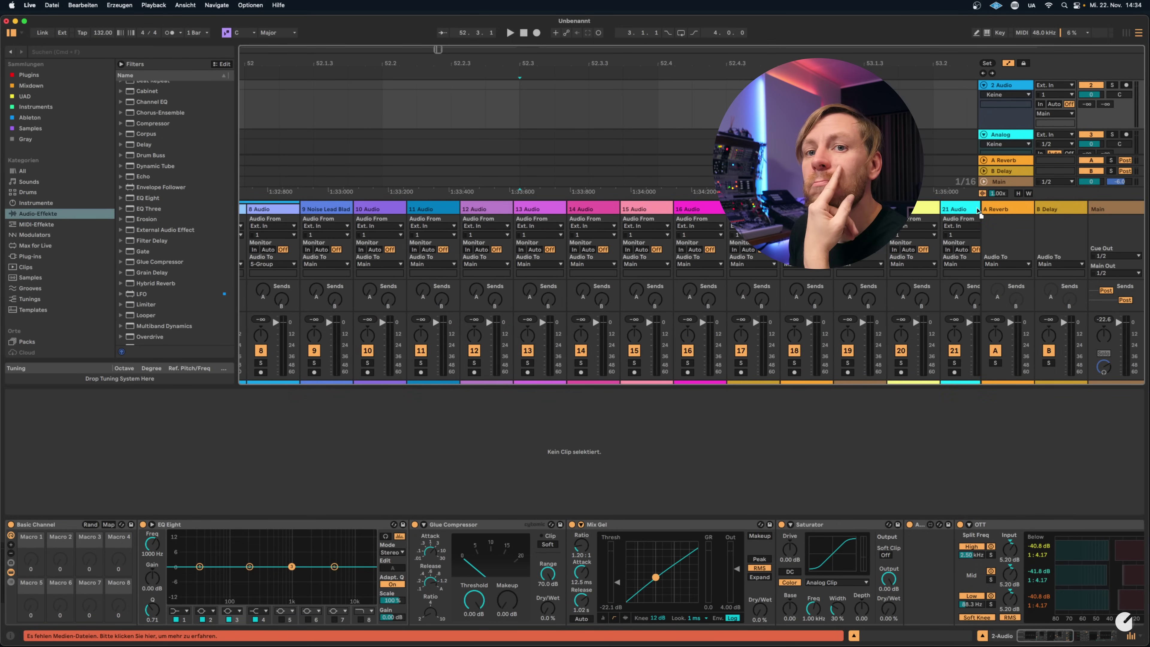
scroll(979, 211, right, 7)
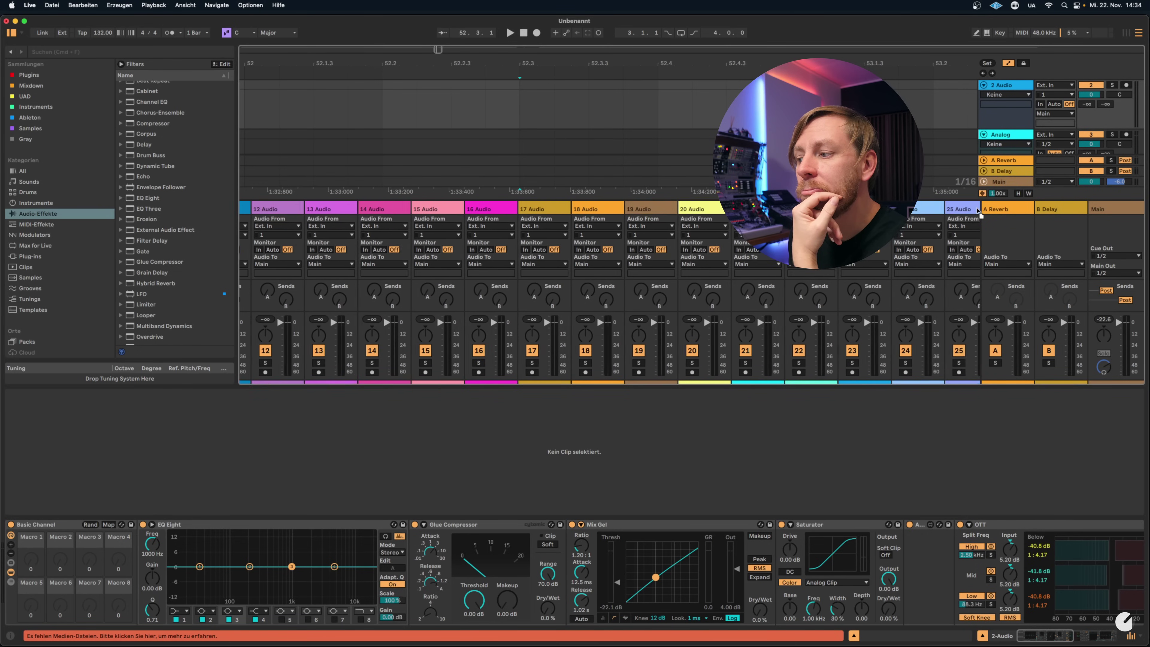